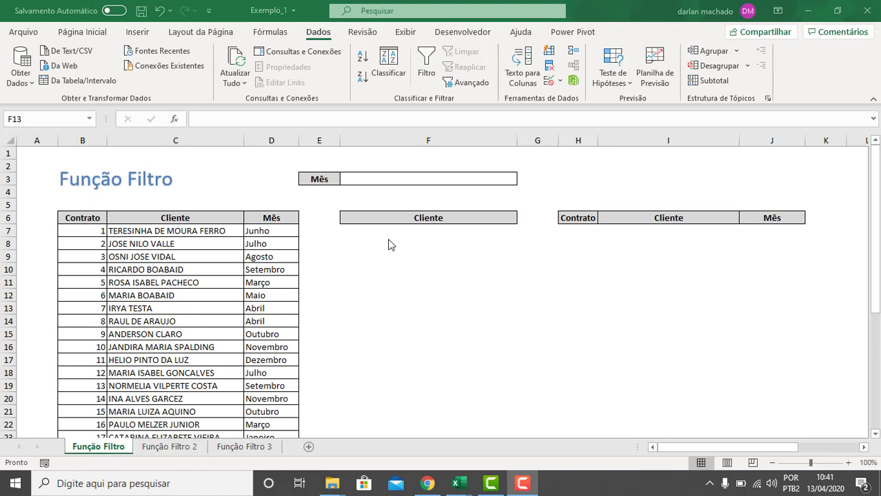
Enter =FILTRO(C7:C37;D7:D37=F3) in F7 to list clients whose month matches F3
left_click(366, 230)
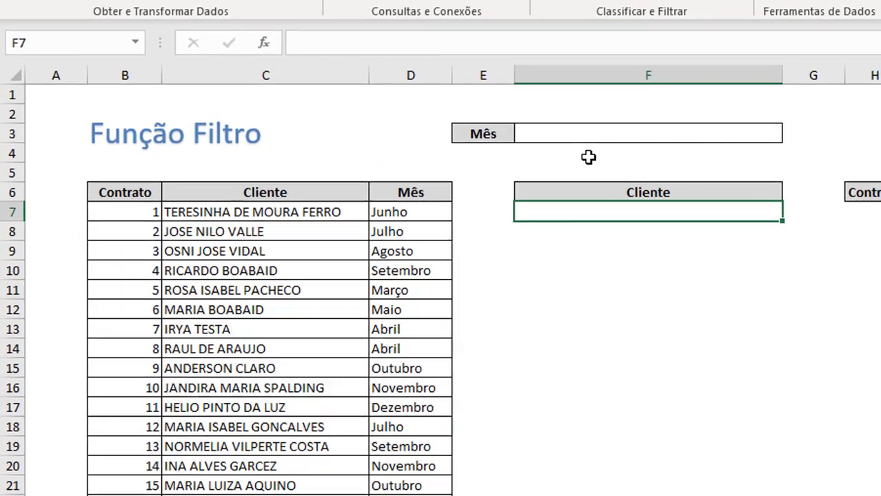
type("=")
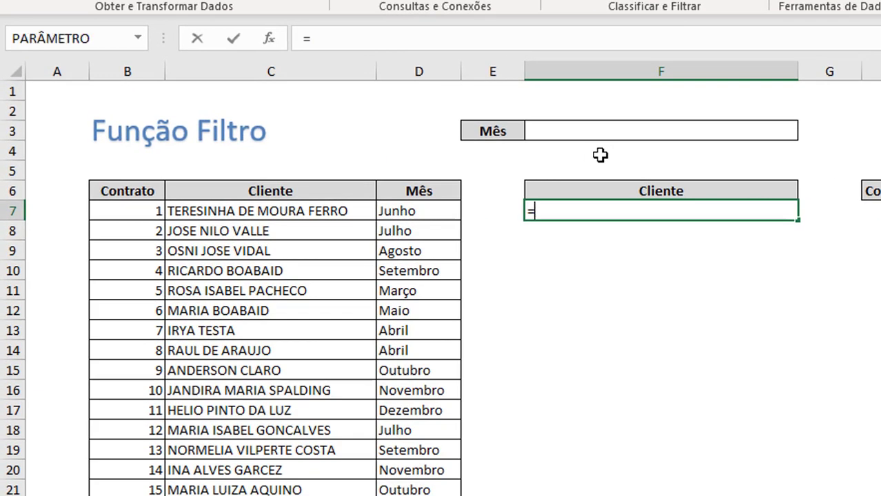
type("fi")
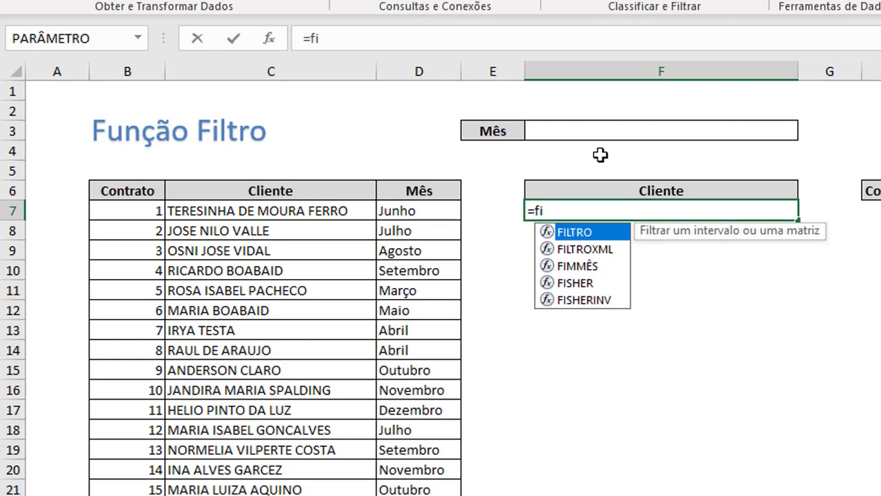
key("Tab")
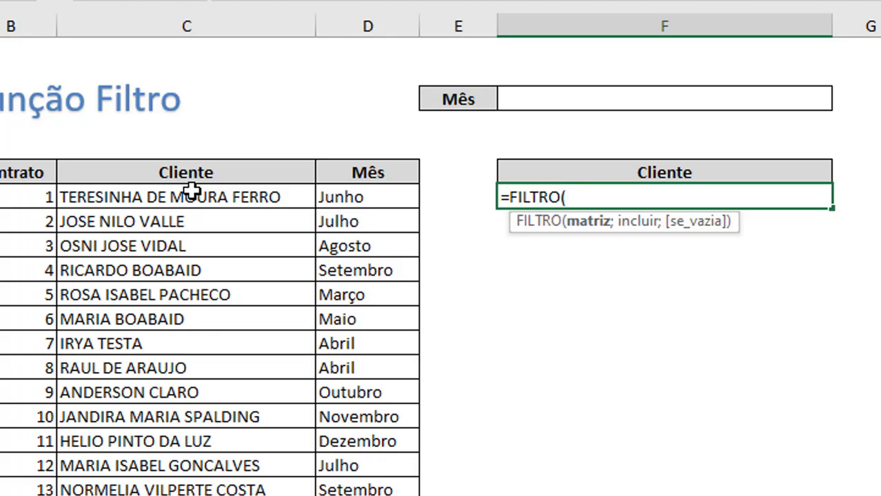
left_click(226, 197)
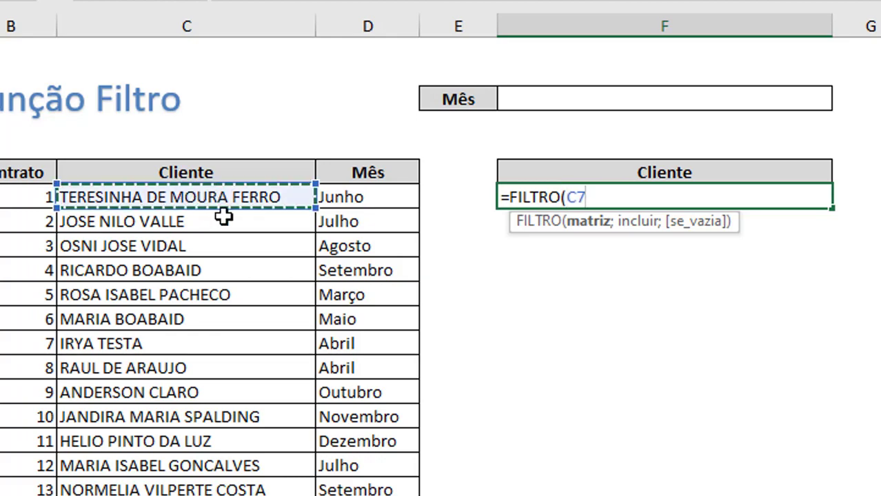
left_click_drag(224, 216, 186, 494)
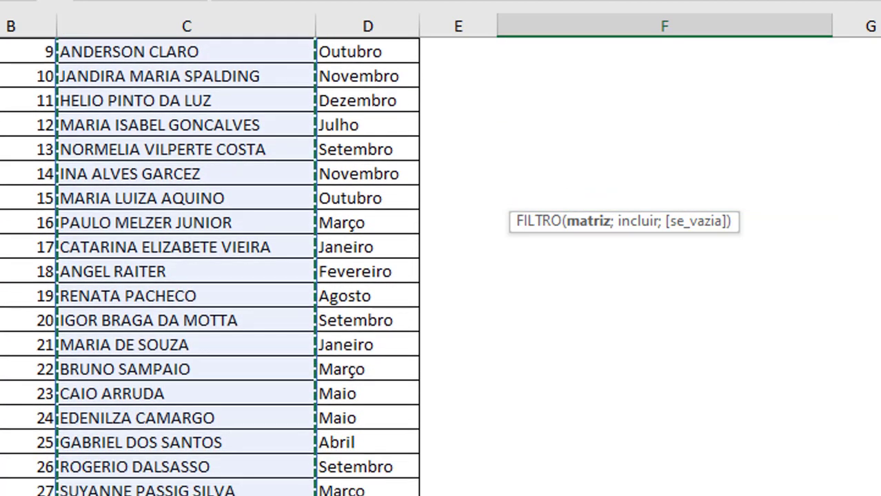
scroll(262, 466, "up", 5)
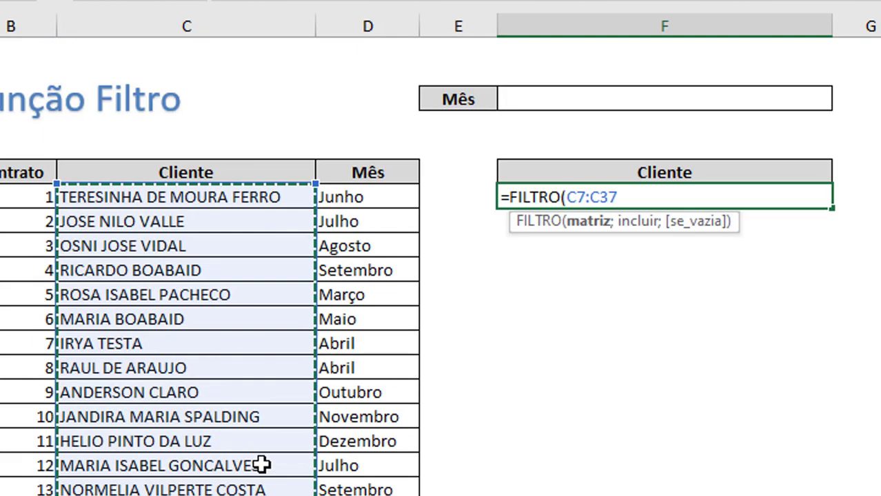
type(";")
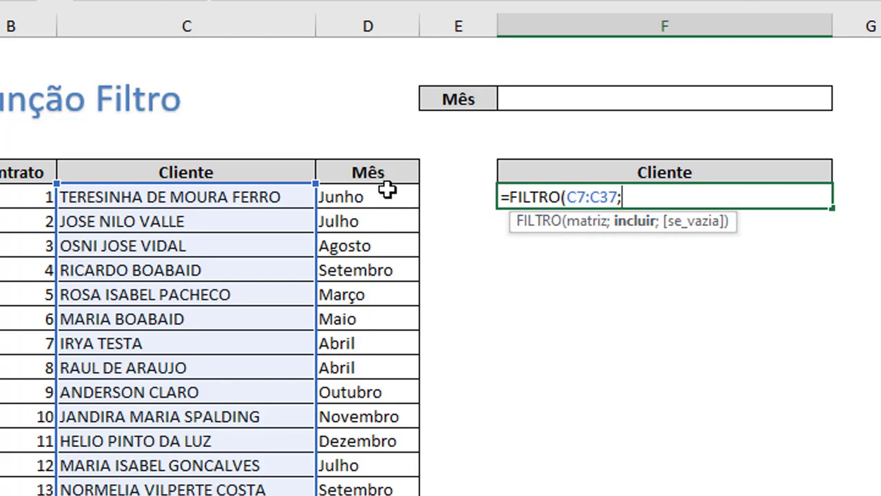
left_click_drag(376, 197, 376, 493)
type("=")
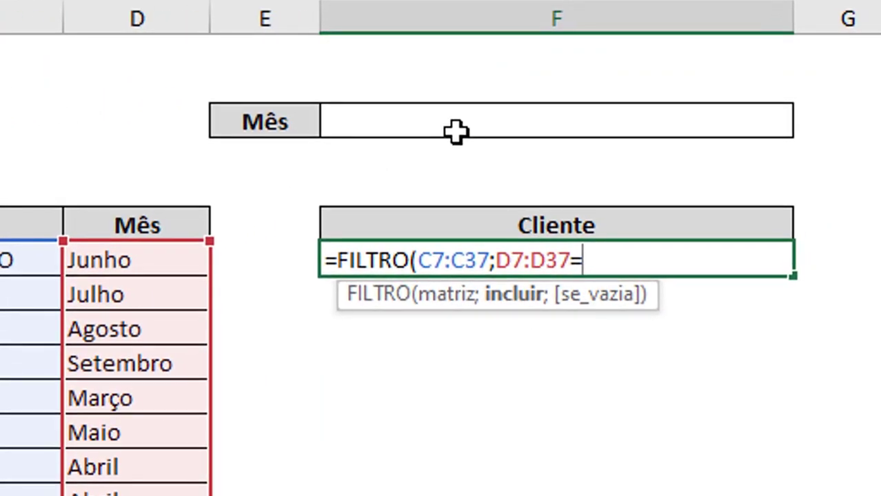
left_click(455, 131)
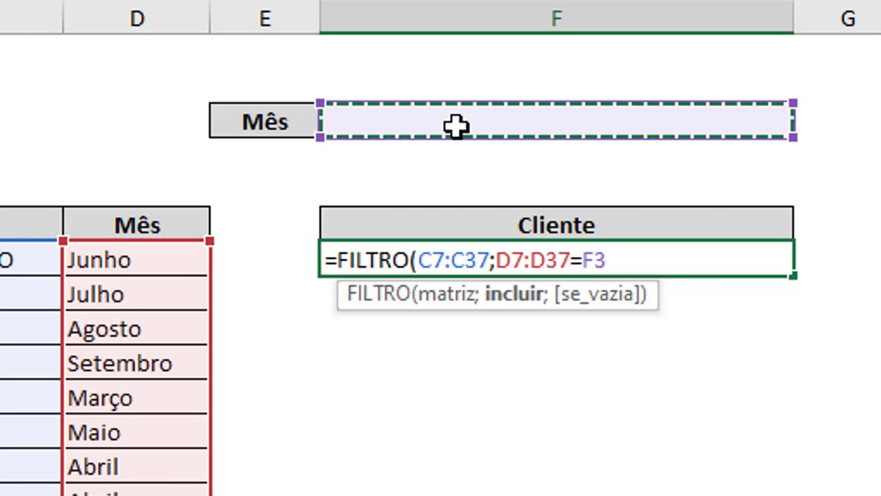
key("Return")
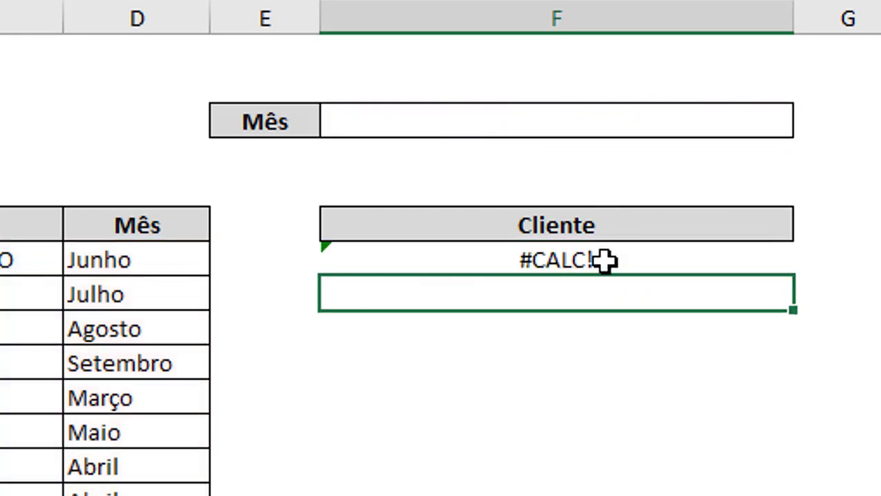
Choose Abril in the Mês cell F3 and check the spilled list of April clients
left_click(605, 259)
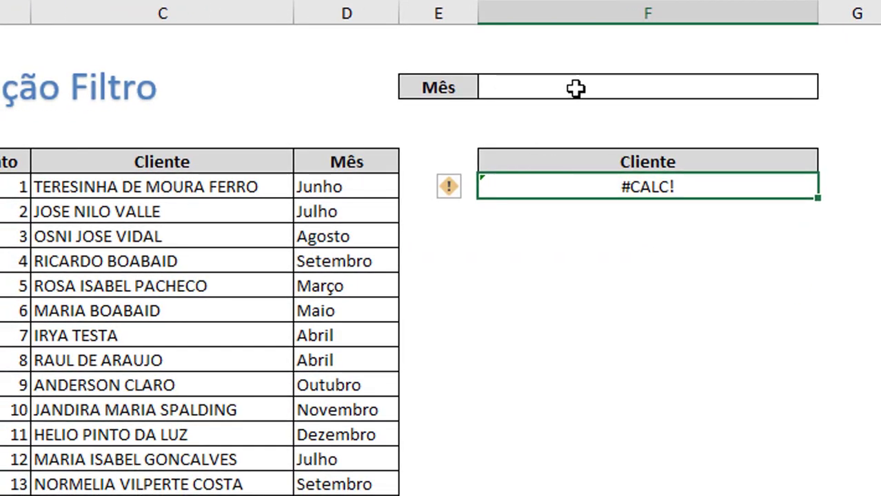
left_click(576, 89)
left_click(827, 85)
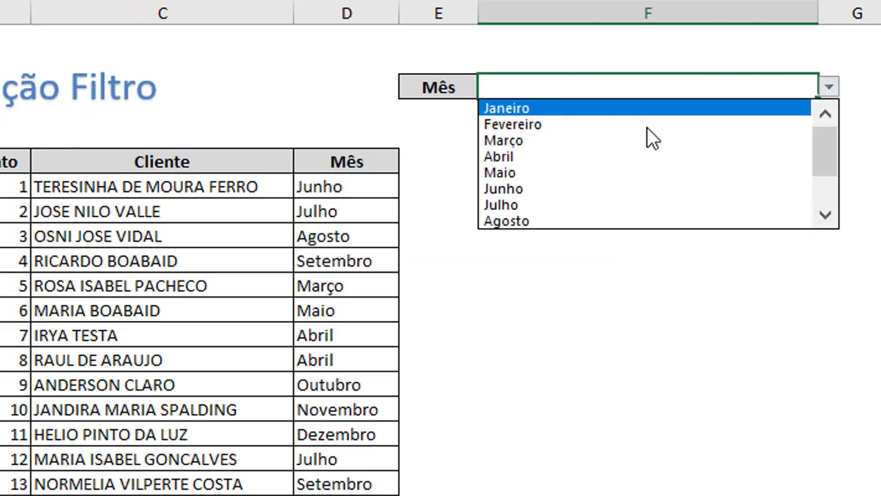
left_click(559, 157)
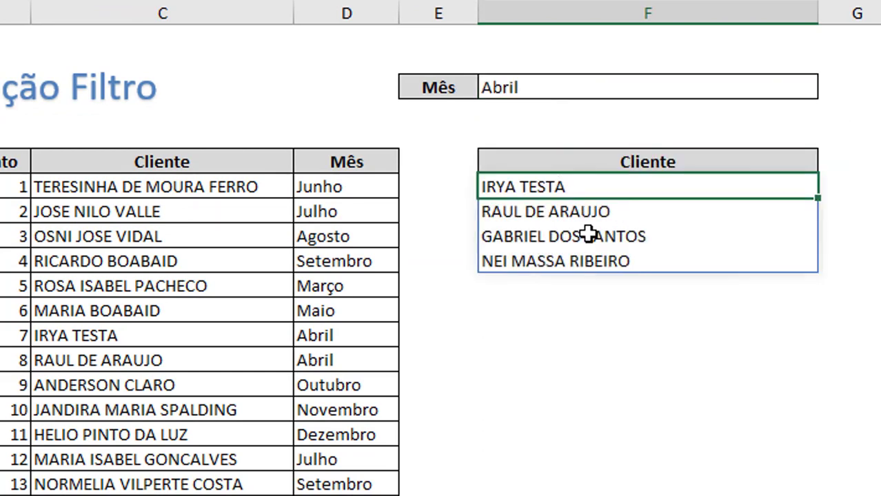
left_click_drag(605, 196, 604, 275)
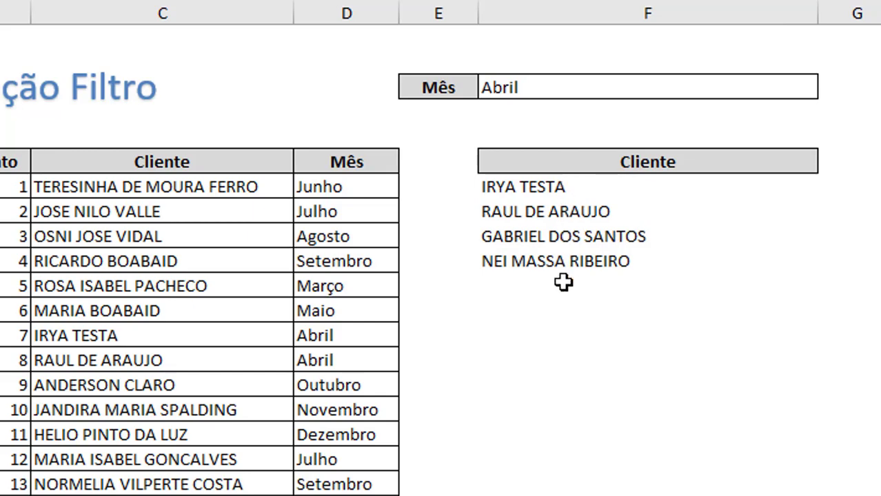
left_click(633, 187)
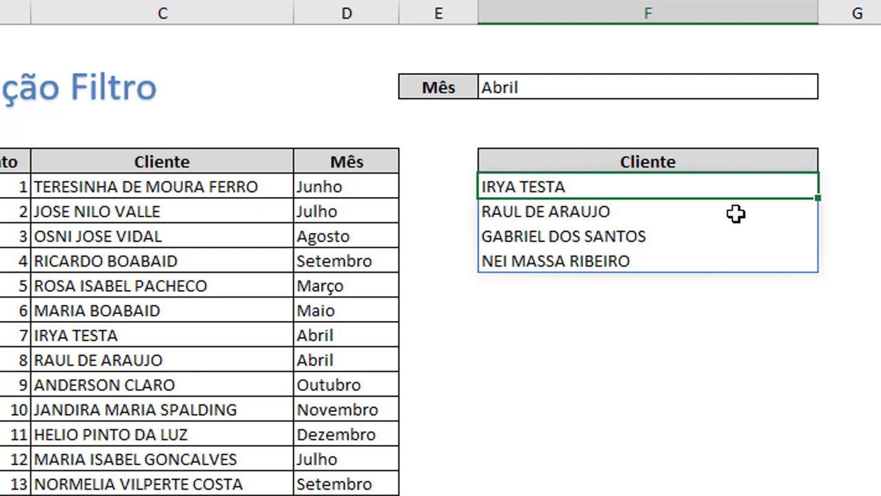
Switch F3 to Agosto, then Outubro, review the results, and clear the month
left_click(703, 88)
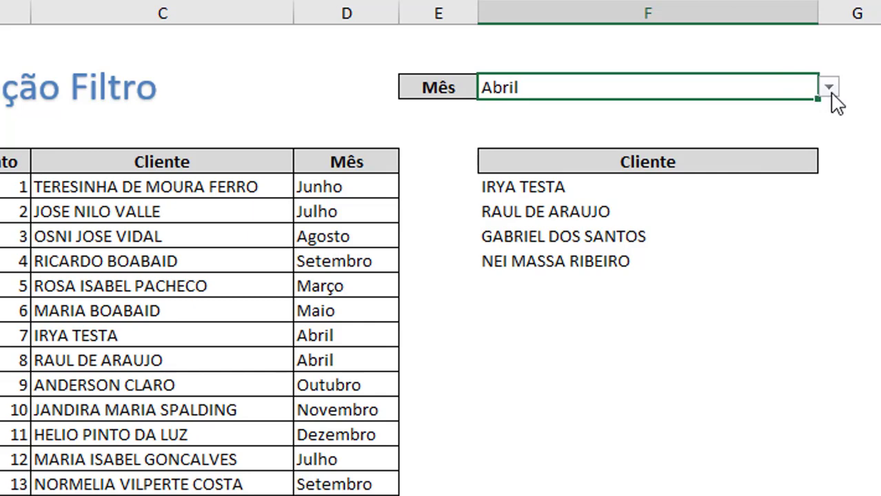
left_click(828, 88)
left_click(615, 173)
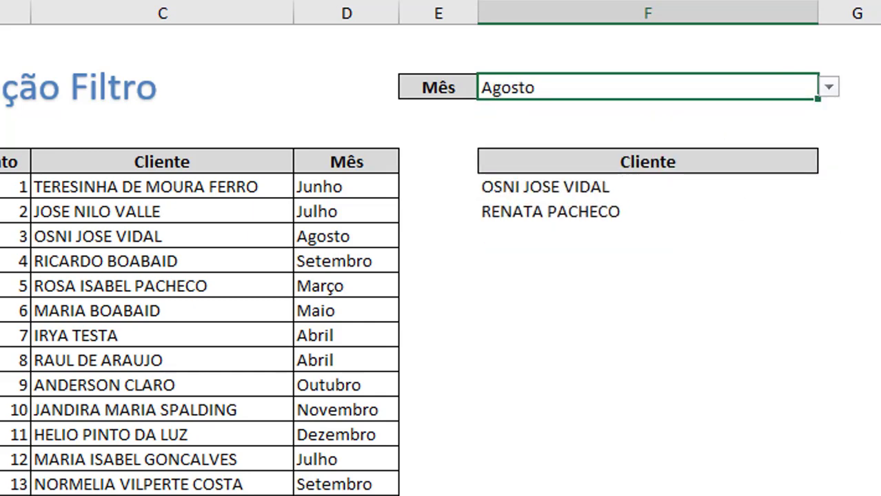
left_click(829, 87)
left_click(594, 192)
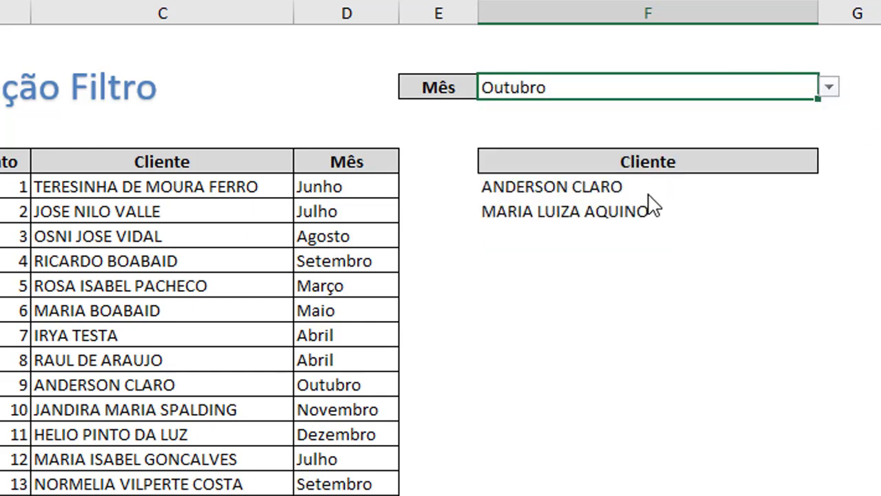
key("ctrl+Home")
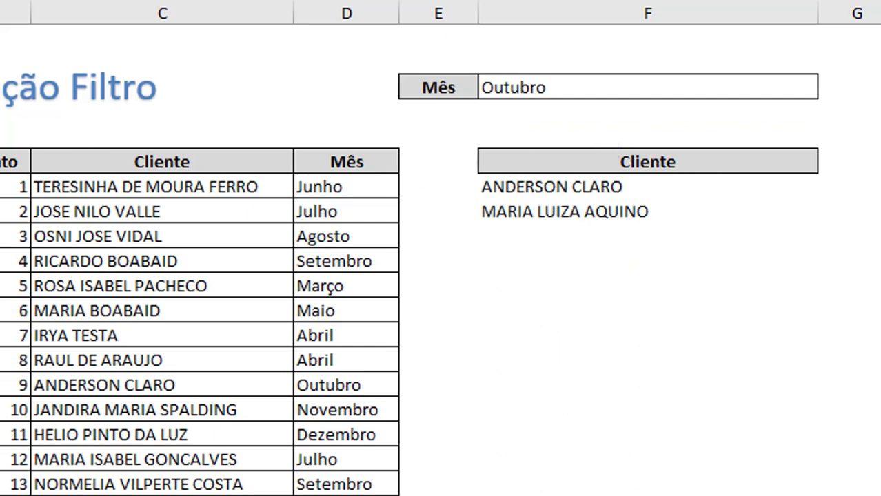
left_click(720, 184)
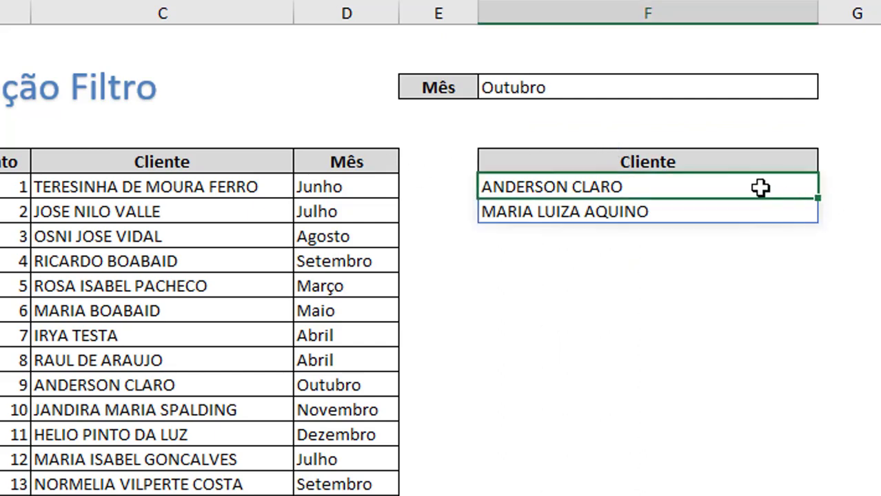
left_click(601, 96)
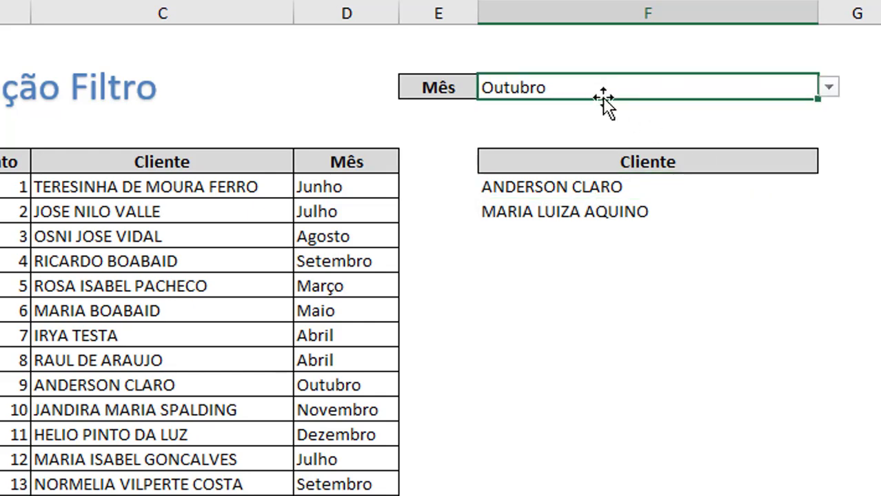
key("Delete")
key("Return")
Add "Nenhum Registro" as the FILTRO formula's empty-result argument in F7
left_click(630, 187)
double_click(634, 193)
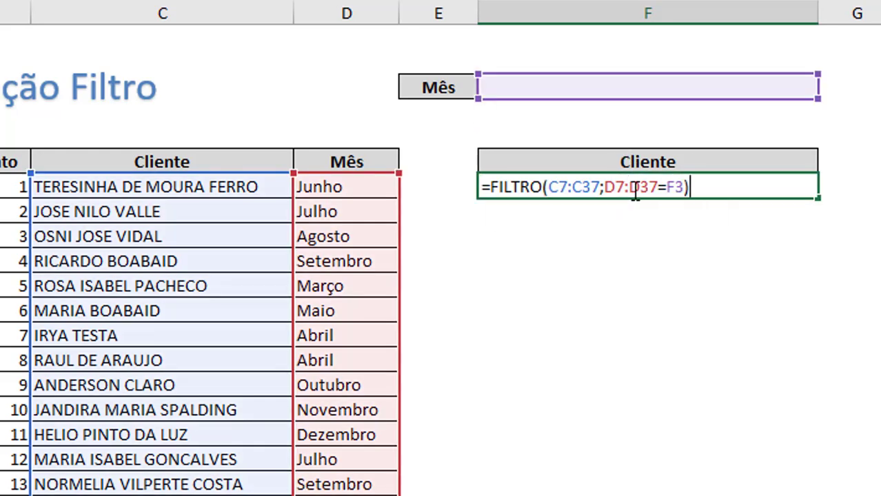
key("Left")
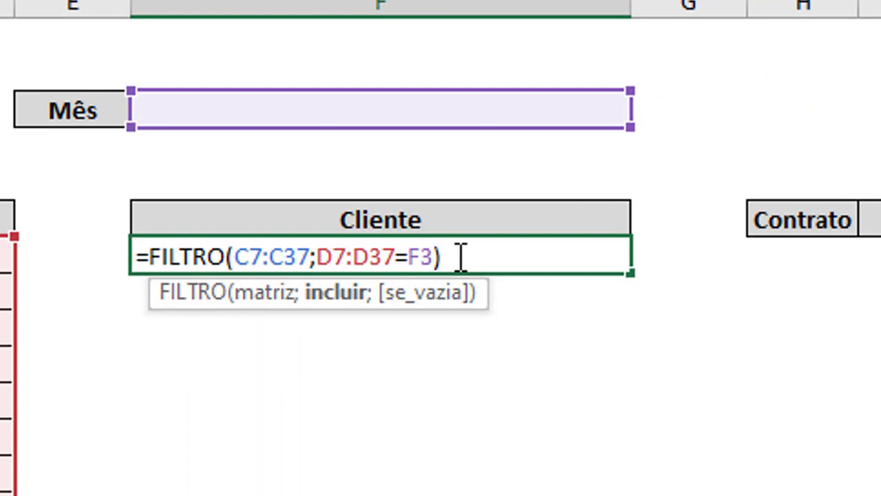
type(";")
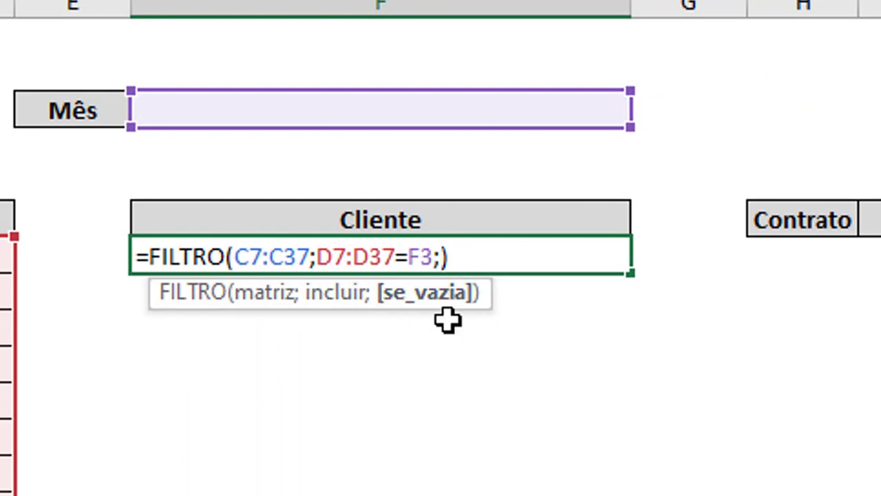
type("\"")
type("Nenhum Registro\"")
key("Return")
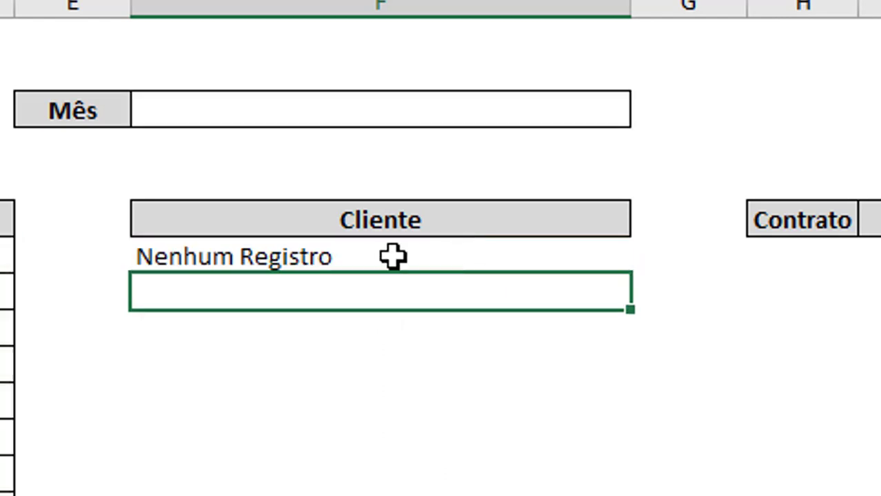
Test the list with Março in F3, then empty the month cell again
left_click(358, 106)
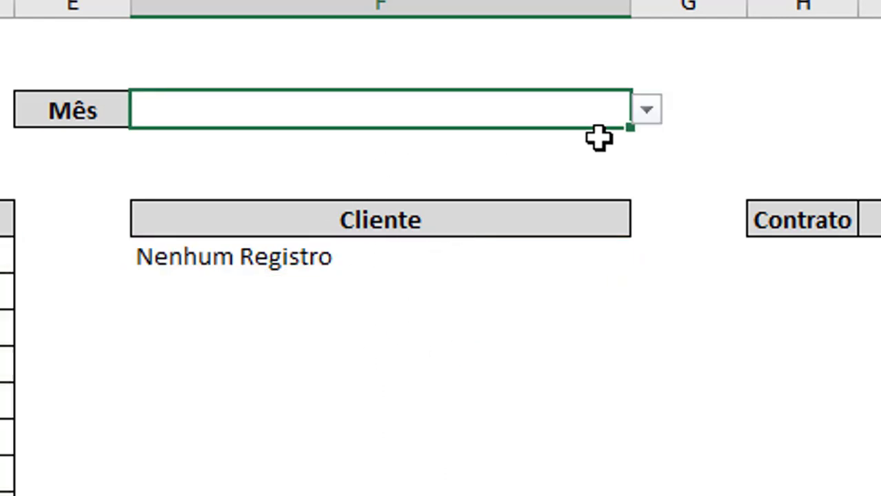
left_click(647, 111)
left_click(391, 189)
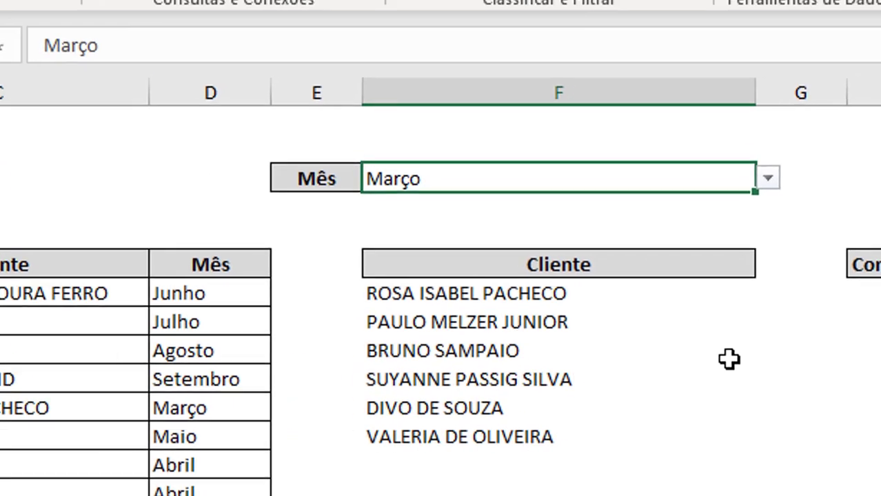
key("BackSpace")
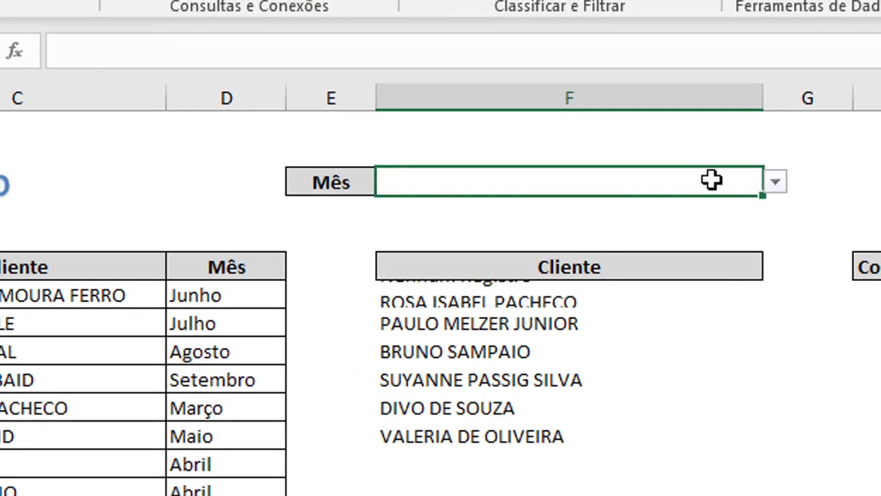
key("Return")
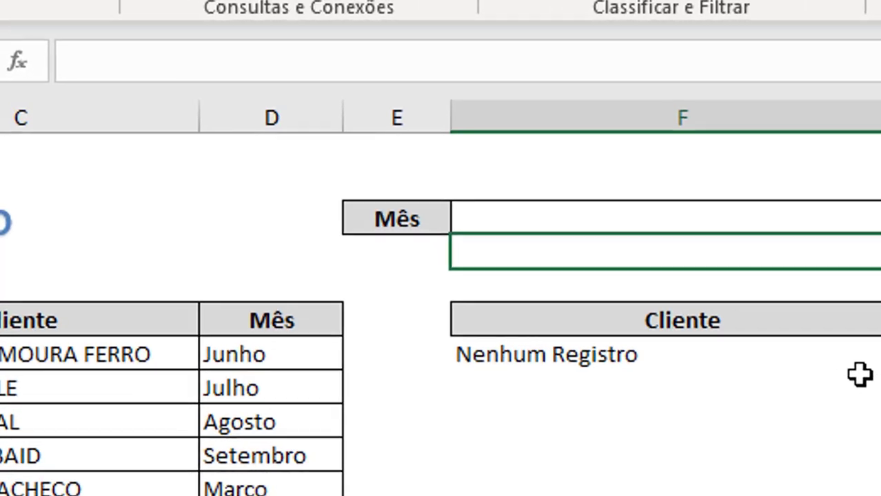
left_click(709, 297)
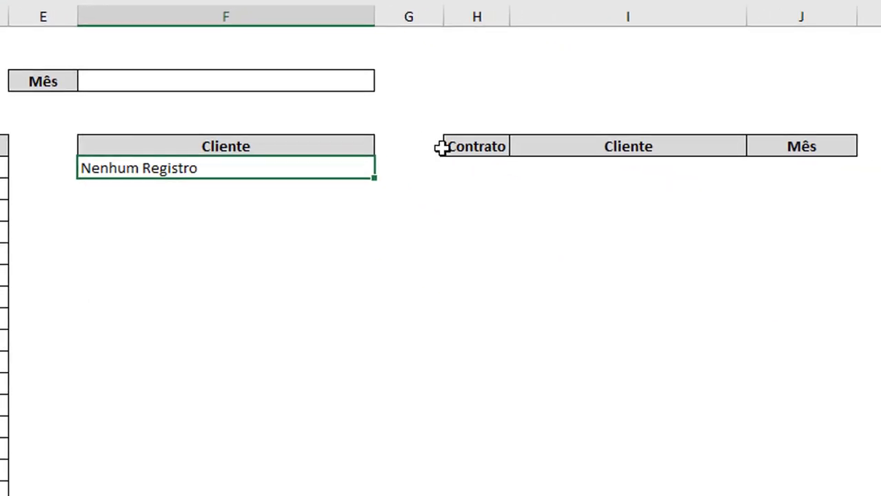
Enter =FILTRO(B7:D37;D7:D37=F3) in H7 to list full contract rows for the month
left_click(487, 168)
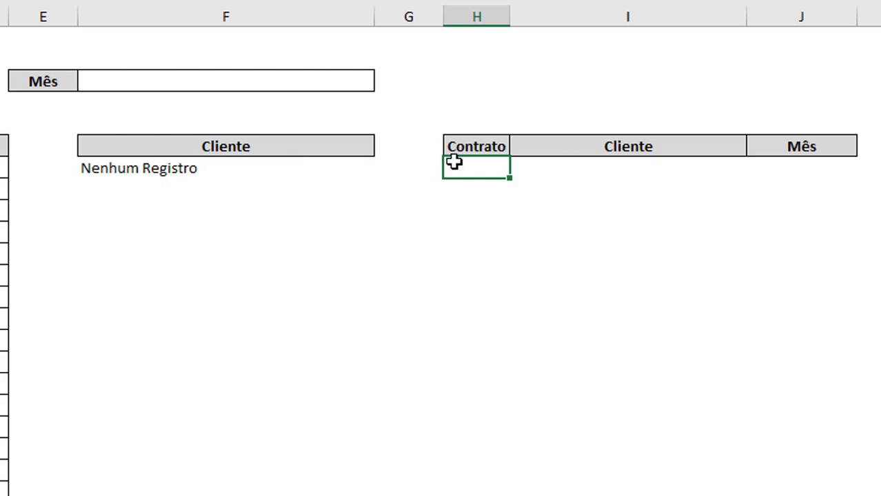
type("=FI")
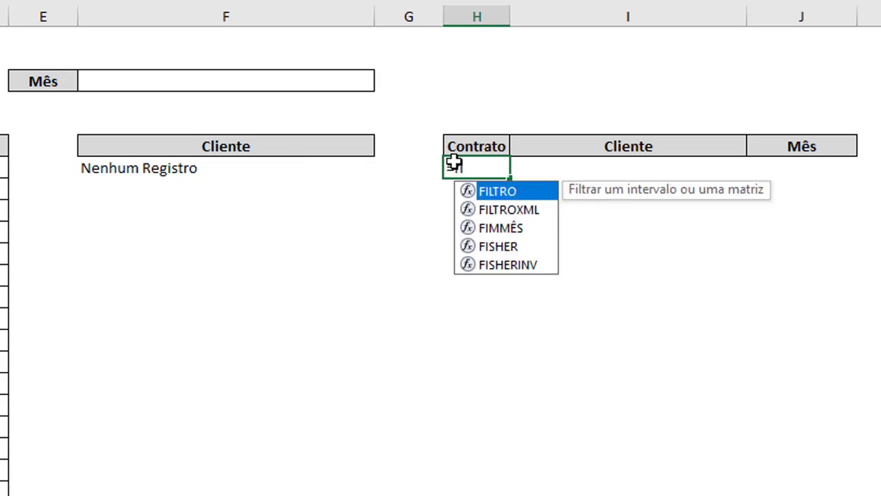
key("Tab")
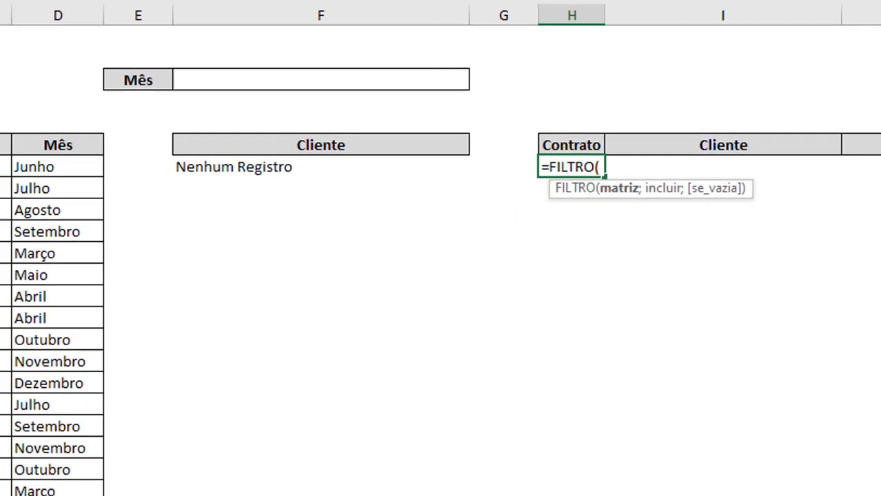
mouse_move(69, 80)
left_mouse_down()
mouse_move(386, 490)
mouse_move(381, 421)
left_mouse_up()
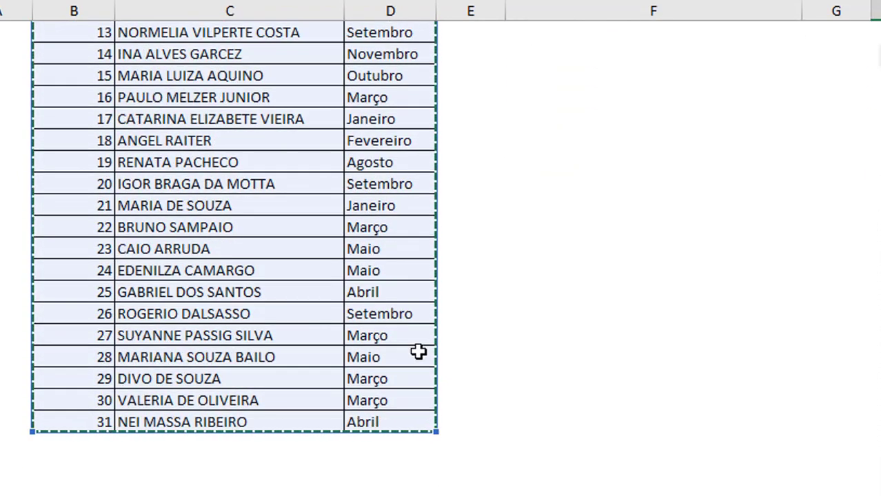
scroll(450, 315, "up", 5)
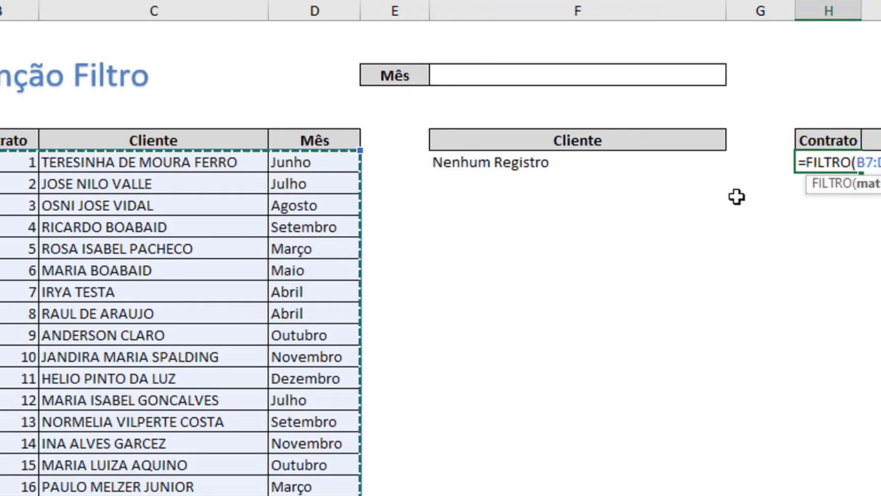
type(";")
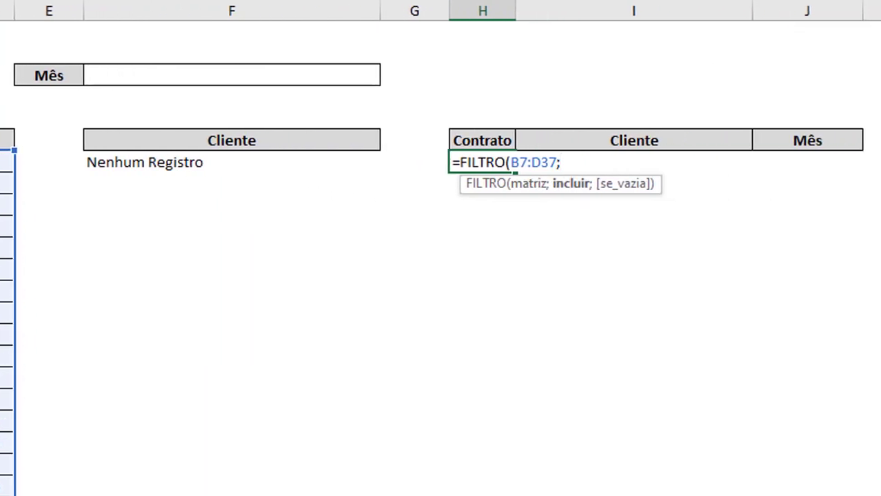
left_click_drag(7, 162, 6, 482)
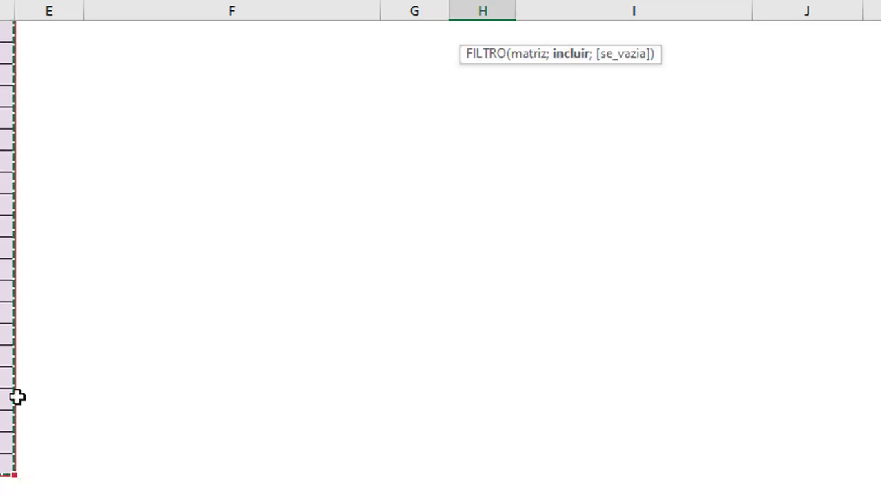
left_click_drag(7, 483, 15, 396)
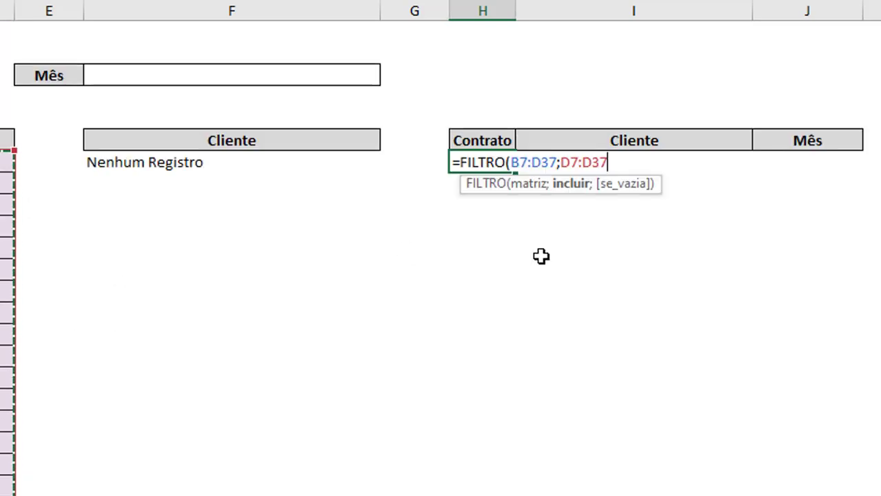
type("=")
left_click(283, 79)
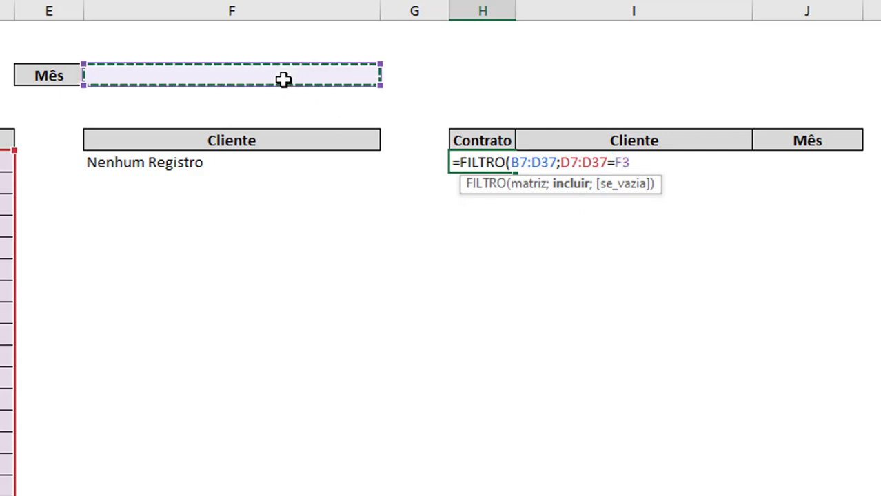
key("Return")
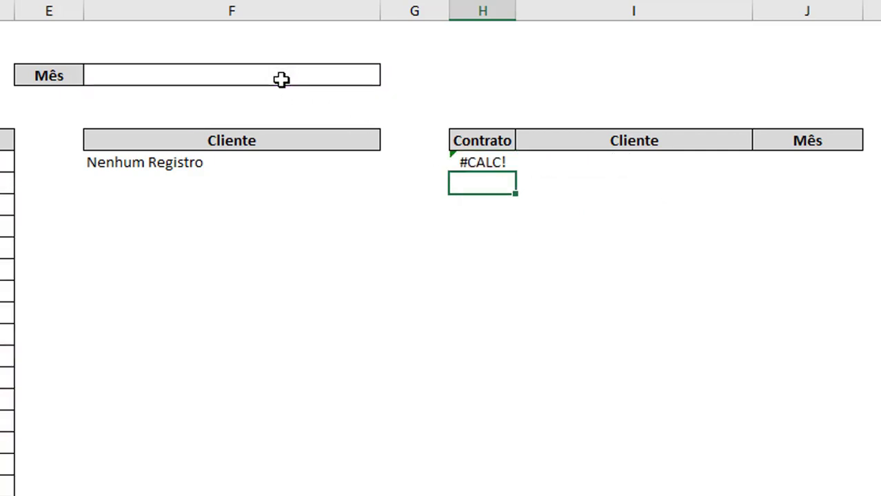
Test the row list with Fevereiro in F3, then go to the Função Filtro 2 sheet
left_click(282, 80)
left_click(389, 76)
left_click(268, 108)
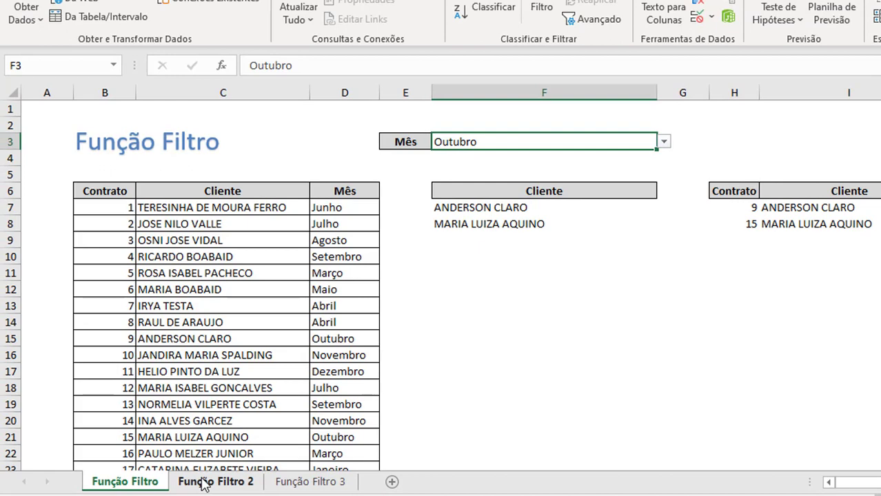
left_click(205, 483)
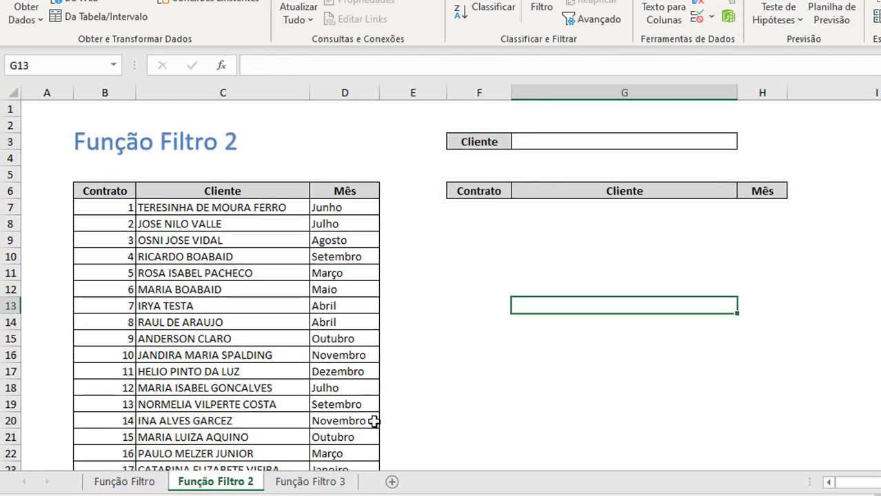
Enter =FILTRO(B7:D37;C7:C37=G3) in F7 under Contrato, matching client names to G3
left_click(589, 140)
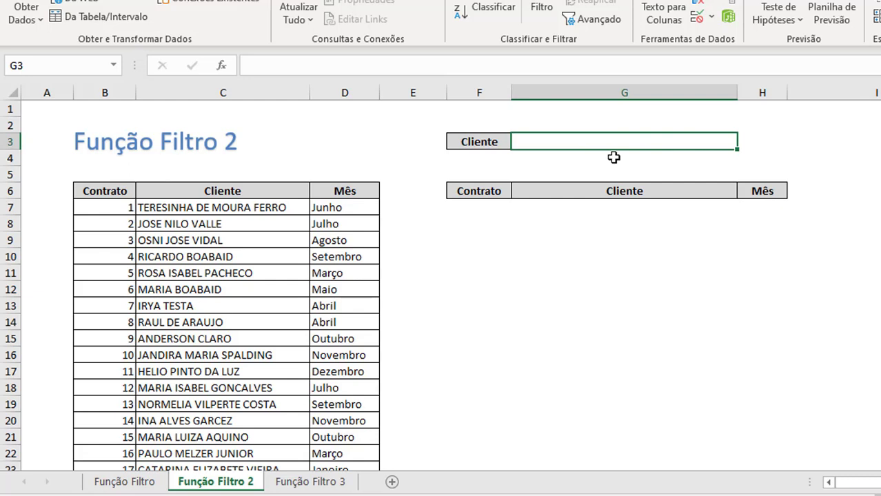
left_click(479, 191)
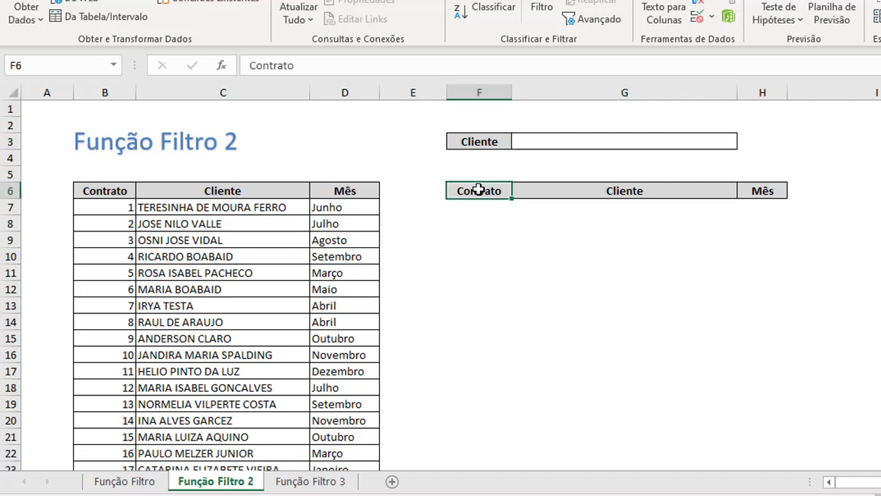
left_click(478, 207)
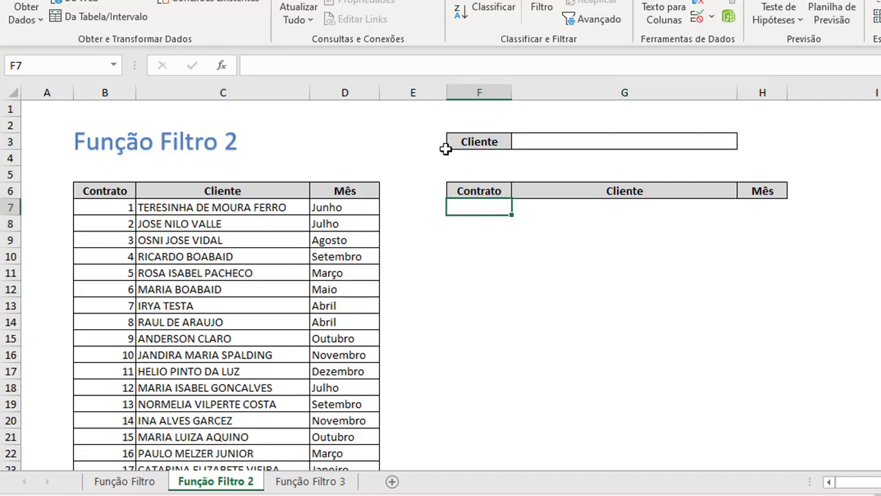
type("=f")
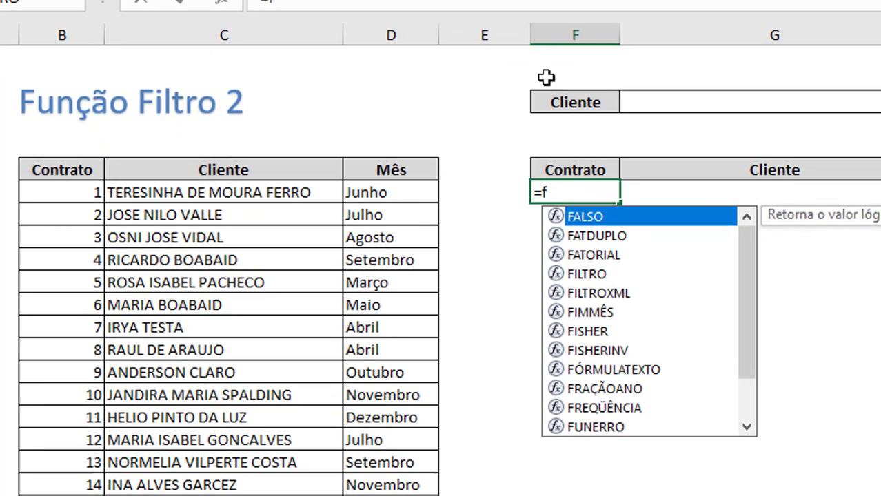
type("i")
key("Tab")
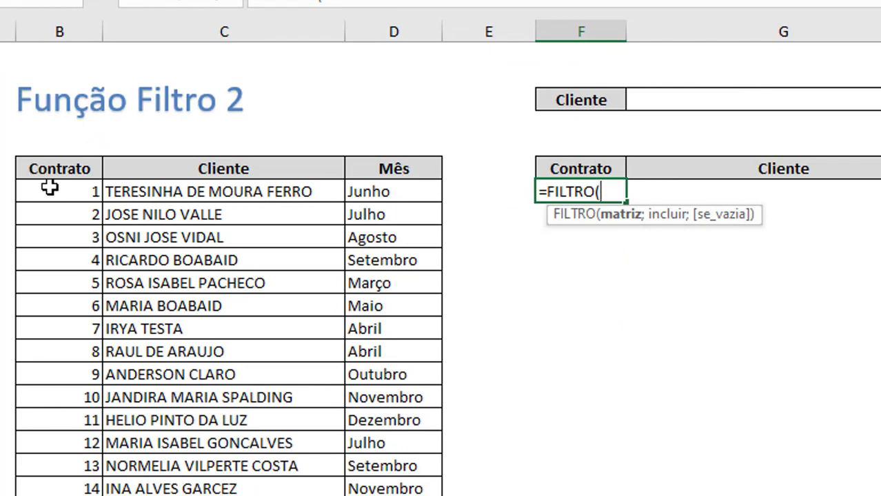
left_click_drag(49, 188, 414, 374)
key("ctrl+shift+Down")
type(";")
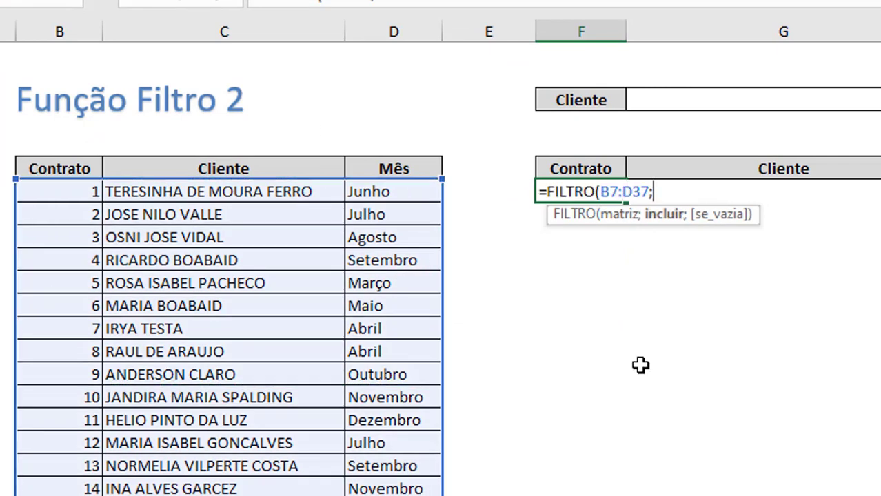
left_click_drag(299, 193, 290, 492)
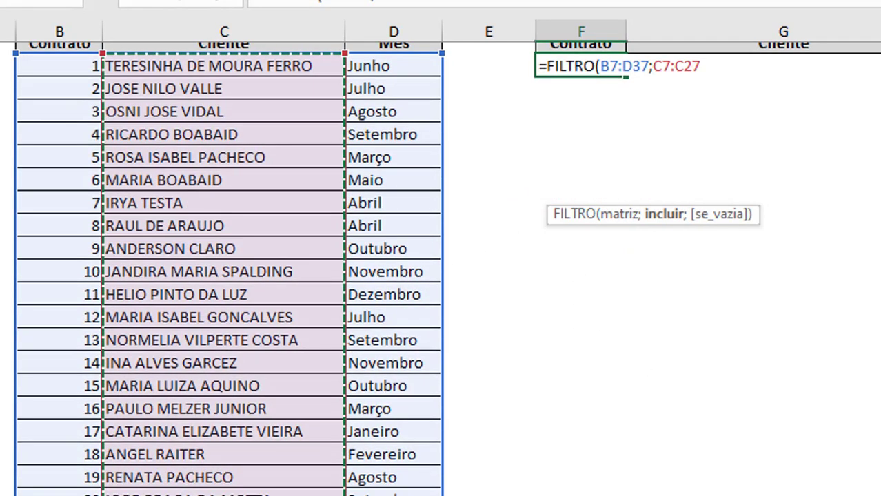
key("ctrl+shift+Down")
type("=")
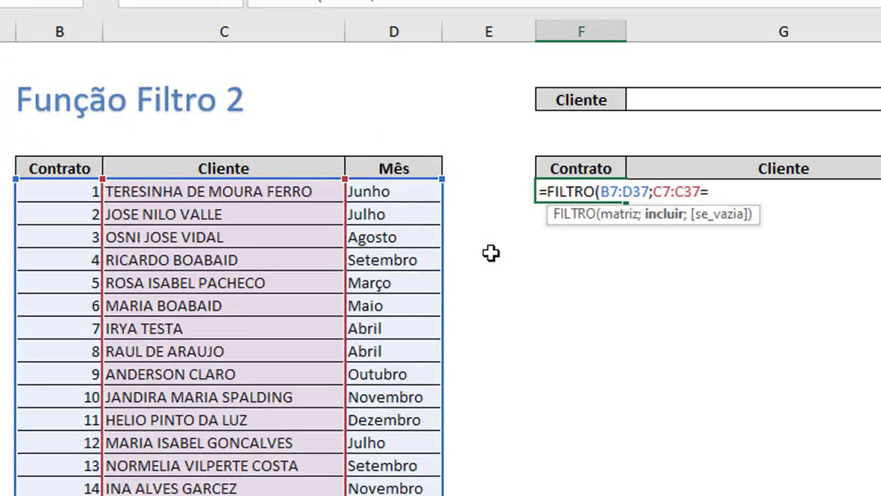
left_click(674, 100)
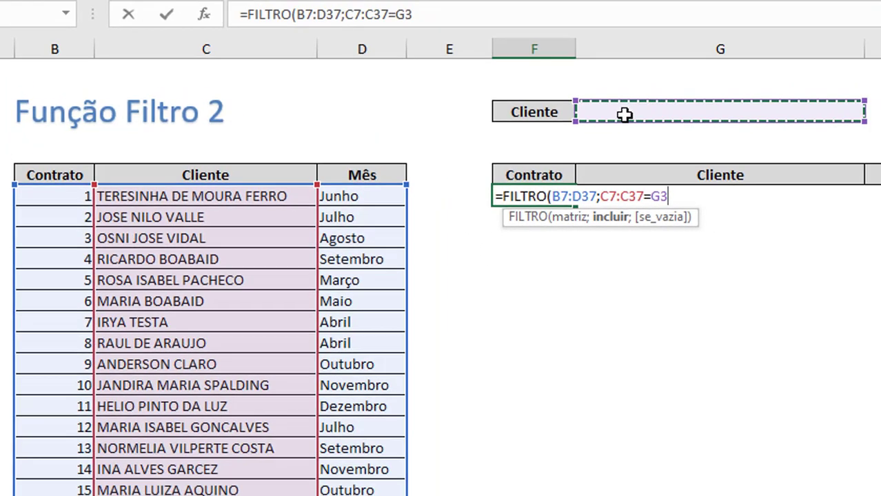
key("Return")
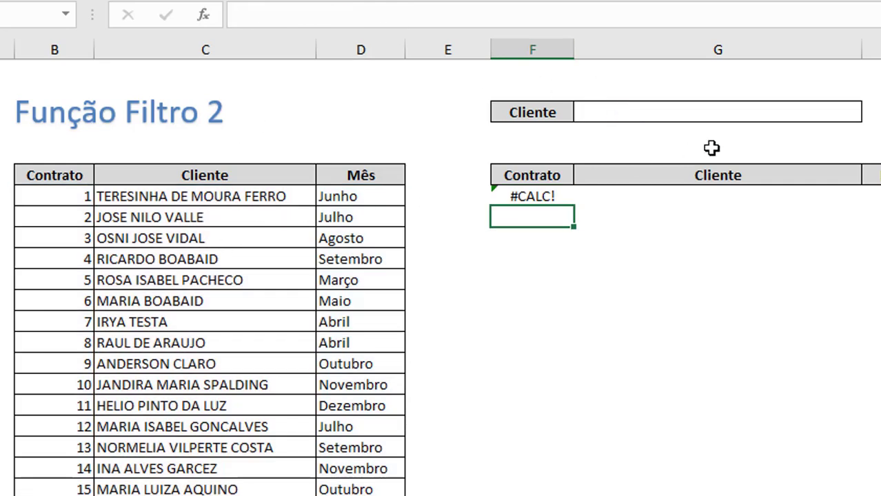
Copy a client name from the table into the G3 search cell
left_click(220, 238)
key("ctrl+c")
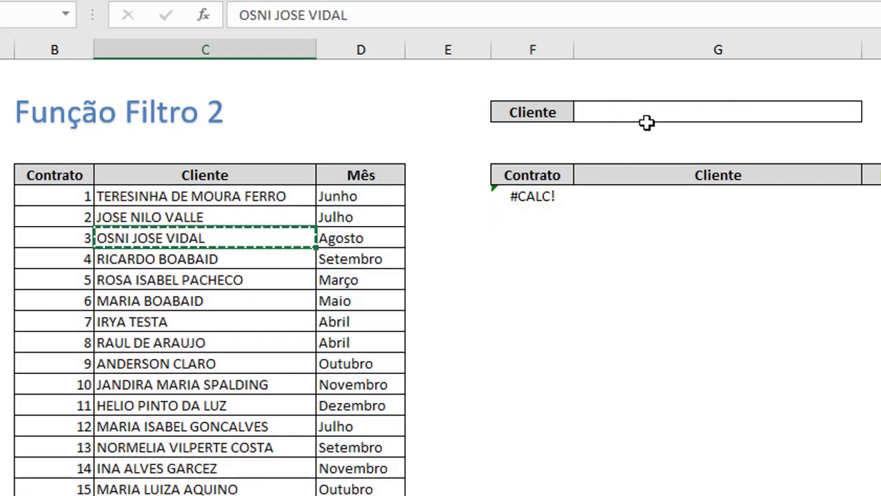
left_click(654, 112)
key("ctrl+v")
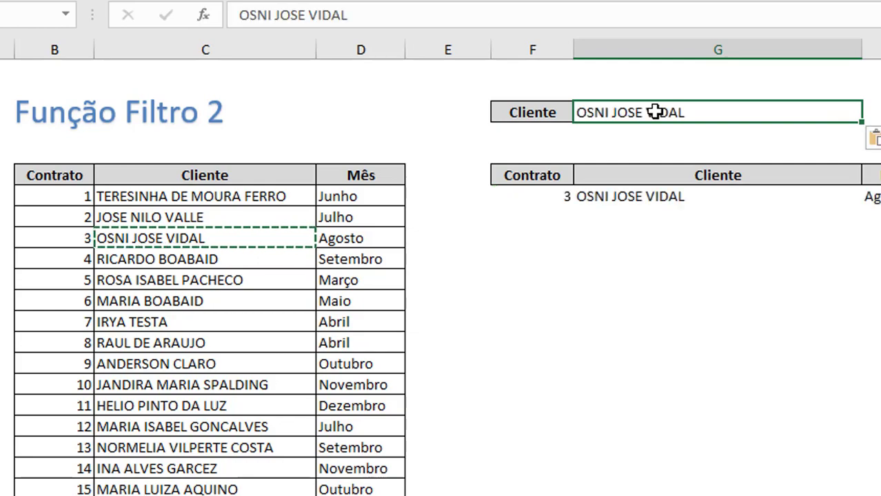
Shorten the search text to 'OS' and append the * wildcard, making it OS*
double_click(724, 116)
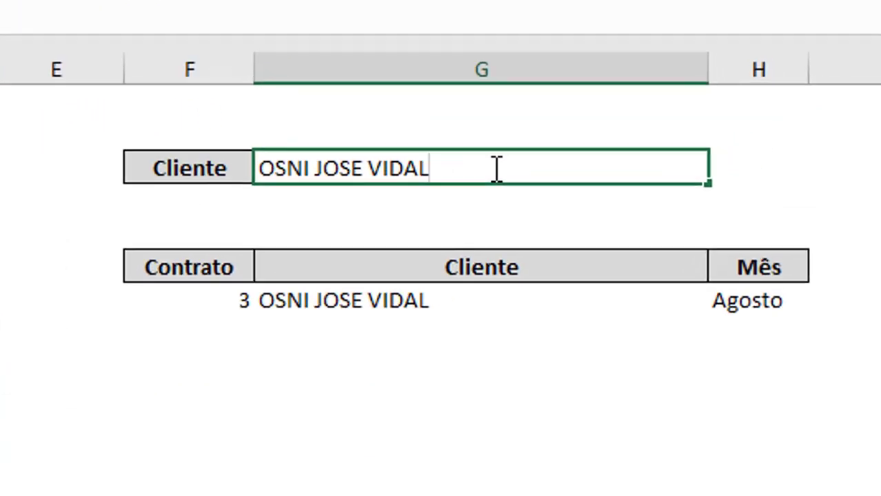
key("BackSpace")
key("BackSpace")
key("BackSpace")
key("BackSpace")
key("BackSpace")
key("BackSpace")
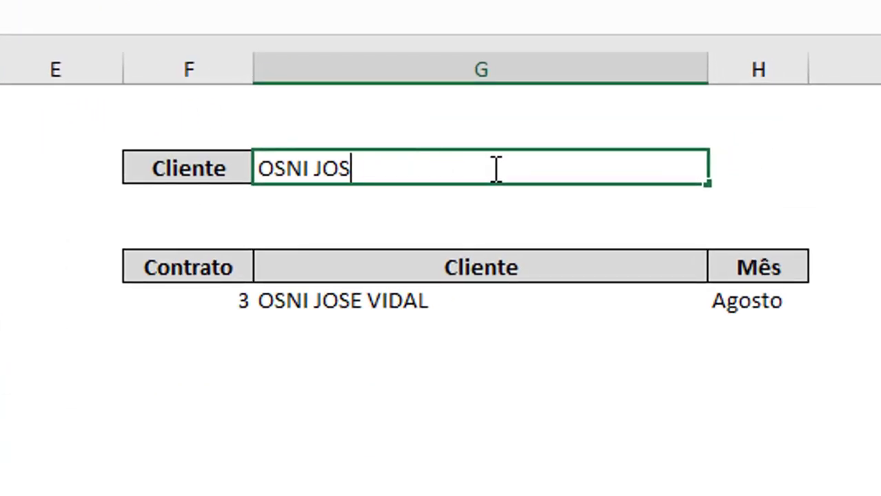
key("BackSpace")
key("BackSpace")
key("BackSpace")
type("*")
key("Return")
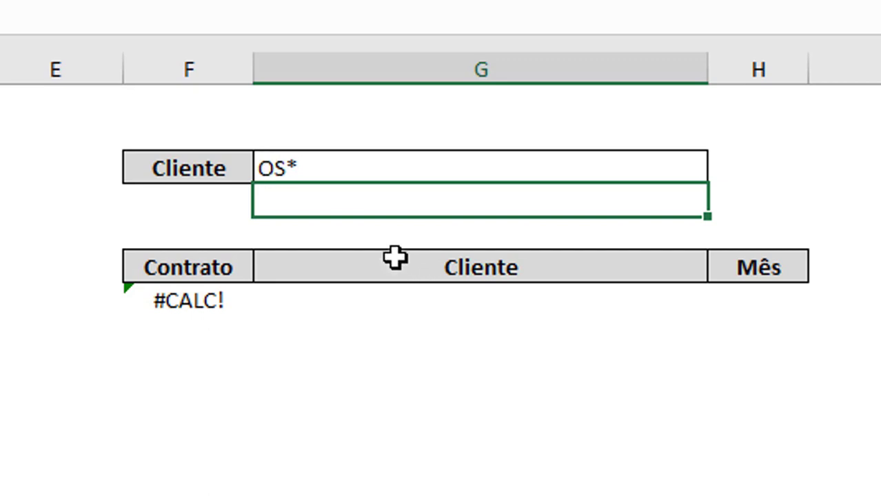
left_click(309, 166)
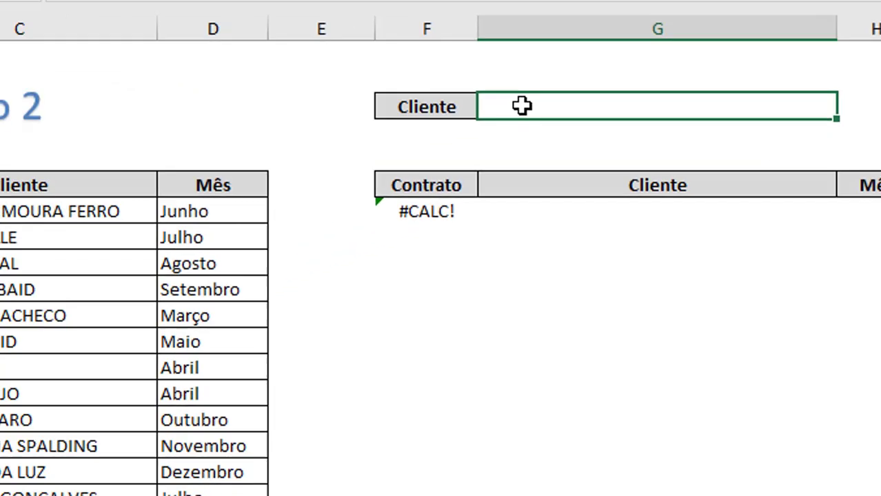
Insert two empty columns at column F
right_click(581, 5)
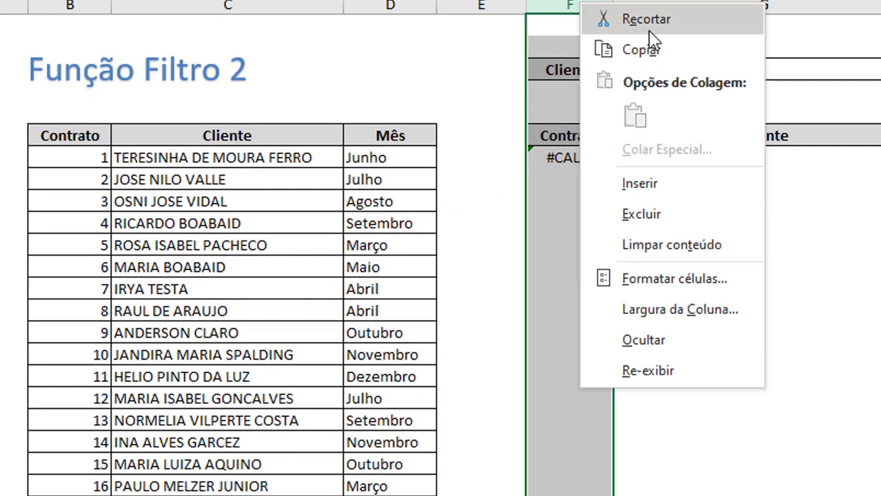
left_click(686, 191)
right_click(576, 7)
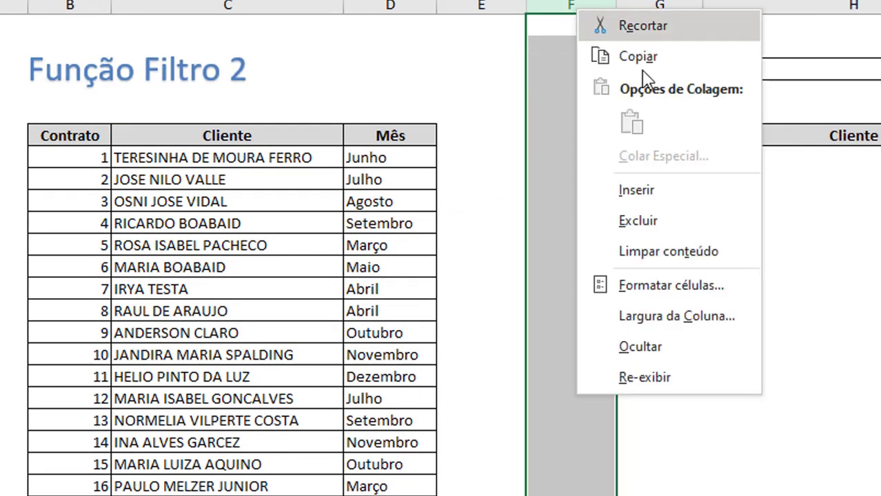
left_click(709, 205)
Enter =LOCALIZAR(I3;C7:C37) in F7 as a helper column beside the contract rows
left_click(555, 157)
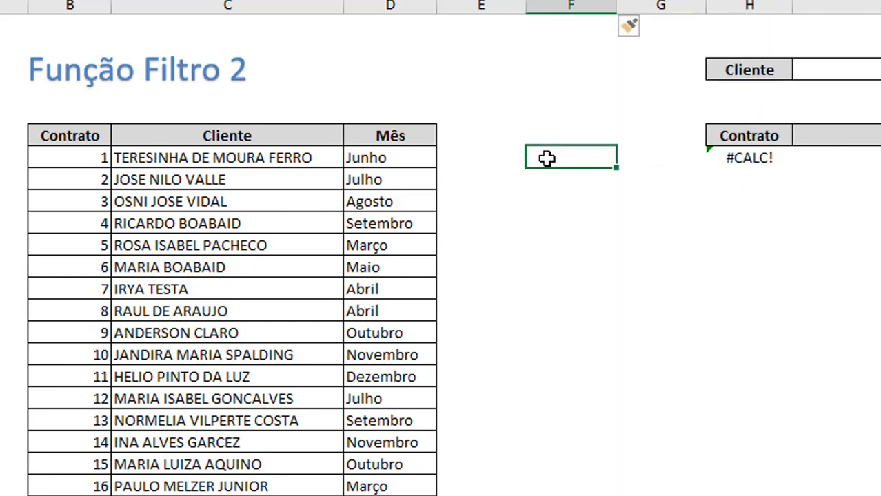
type("=")
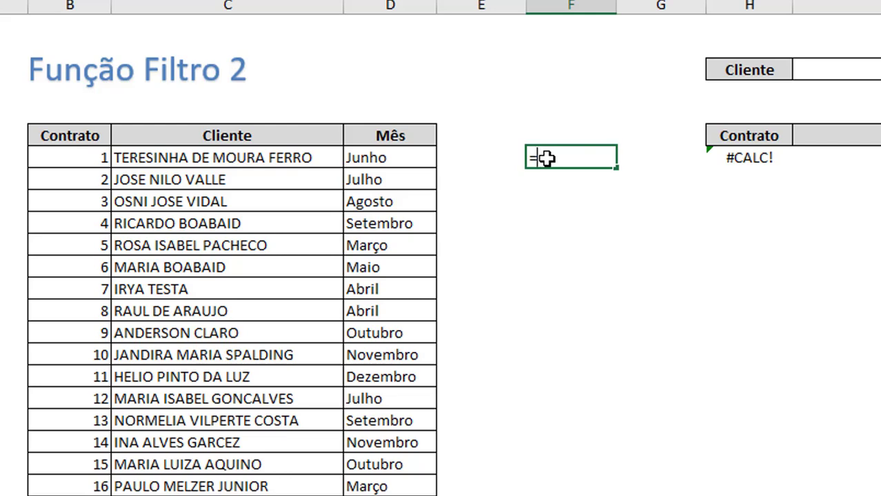
type("LO")
key("Tab")
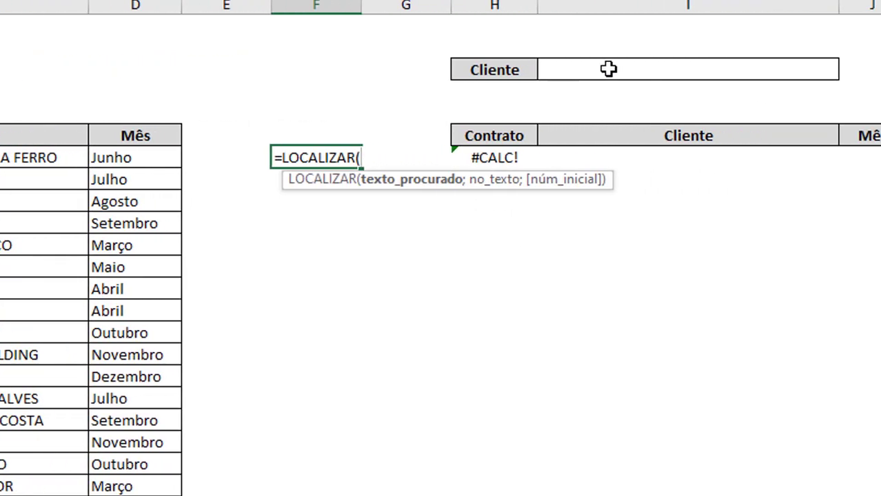
left_click(608, 69)
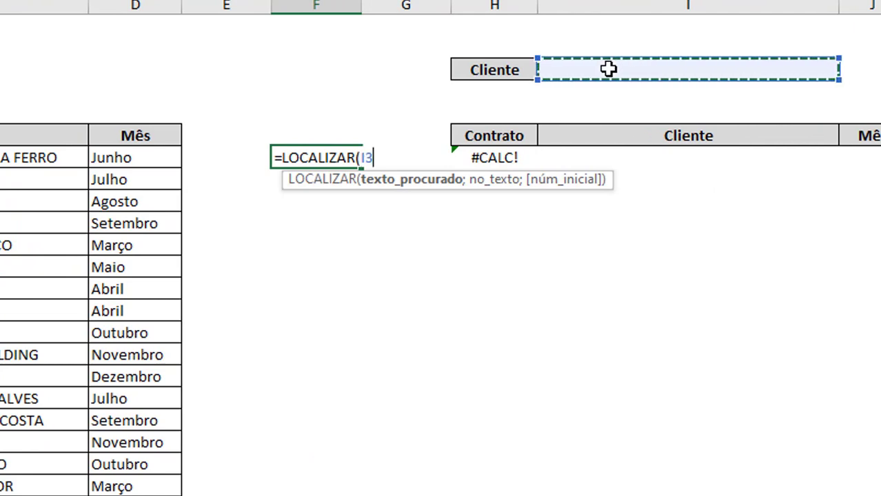
type(";")
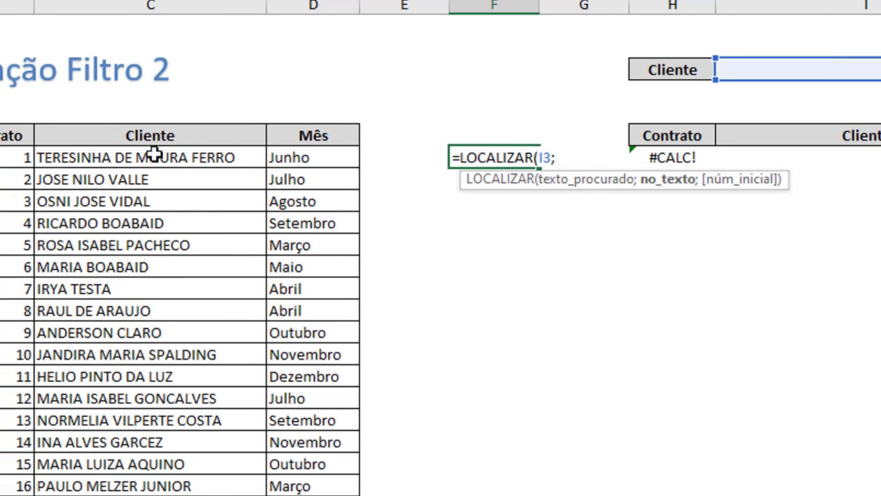
left_click(153, 156)
key("ctrl+shift+Down")
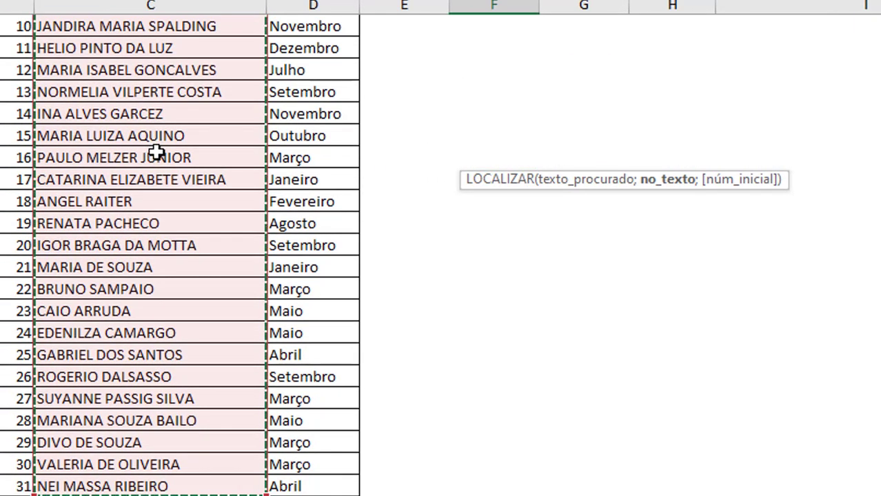
scroll(155, 155, "up", 5)
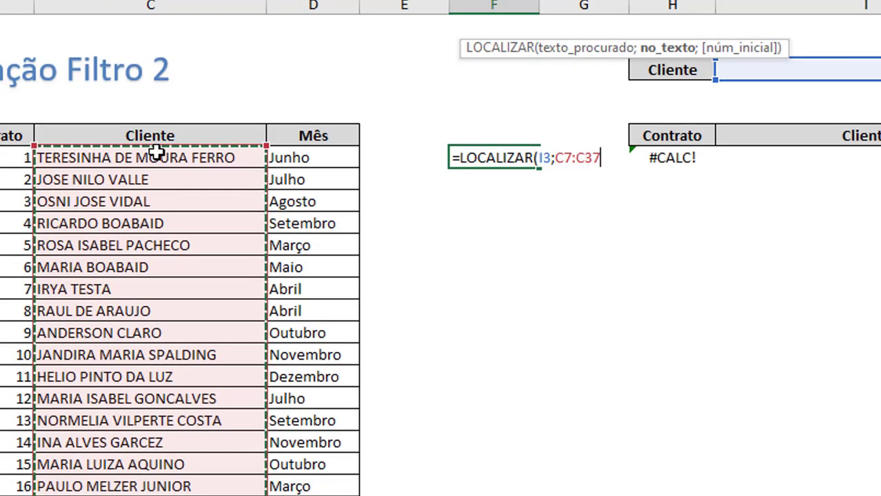
key("Return")
scroll(677, 207, "down", 3)
scroll(676, 207, "down", 4)
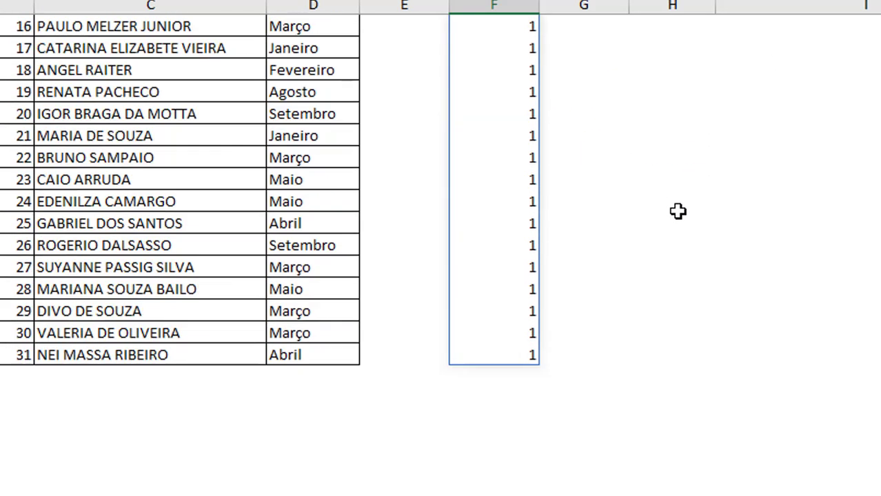
scroll(677, 207, "up", 6)
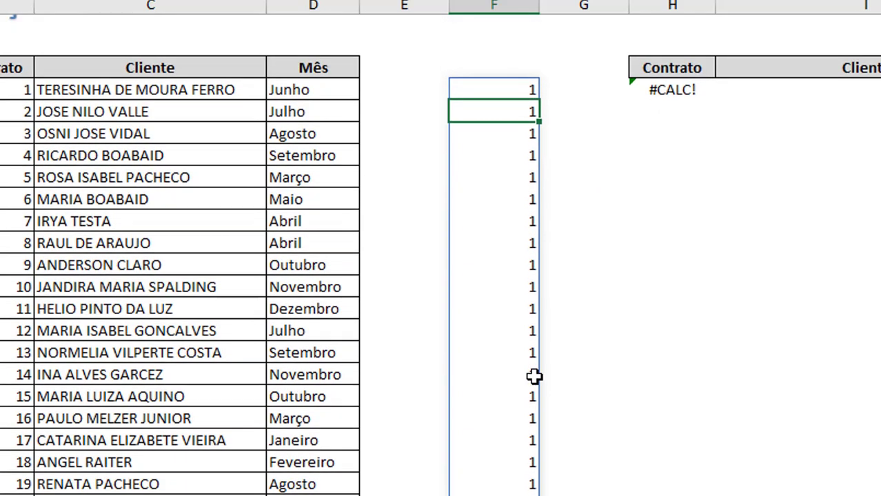
scroll(535, 376, "up", 3)
Set the Cliente search cell I3 to 'Mar'
left_click(748, 72)
type("Ma")
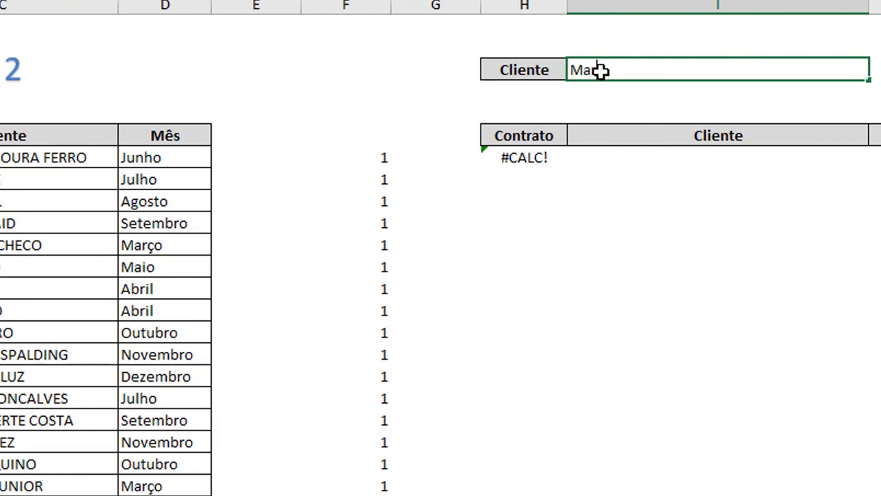
type("r")
key("Return")
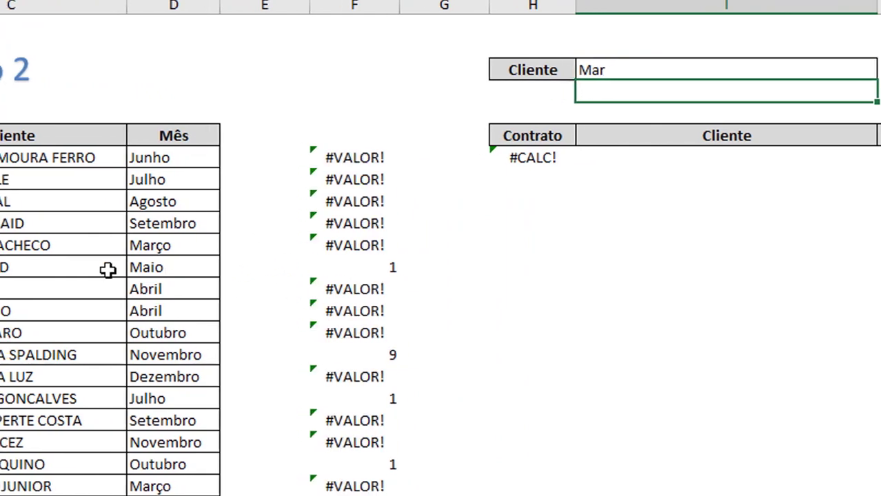
Highlight the client rows where LOCALIZAR returns positions such as 1, 9 and 12
left_click_drag(108, 269, 579, 268)
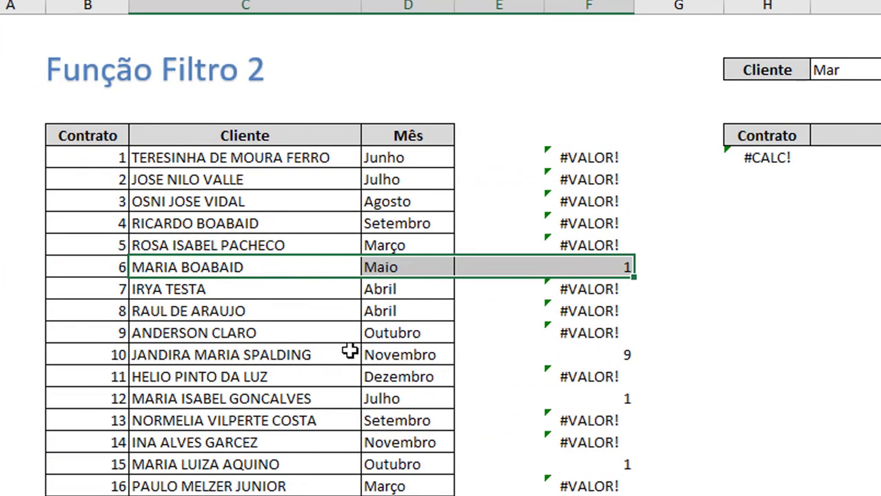
left_click_drag(350, 353, 612, 354)
left_click_drag(343, 399, 615, 398)
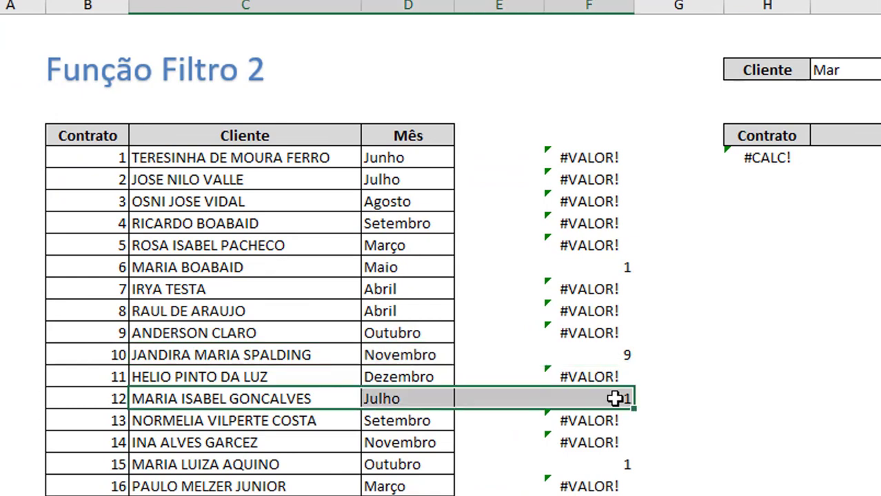
mouse_move(329, 466)
left_mouse_down()
mouse_move(597, 484)
mouse_move(625, 464)
left_mouse_up()
scroll(691, 428, "down", 1)
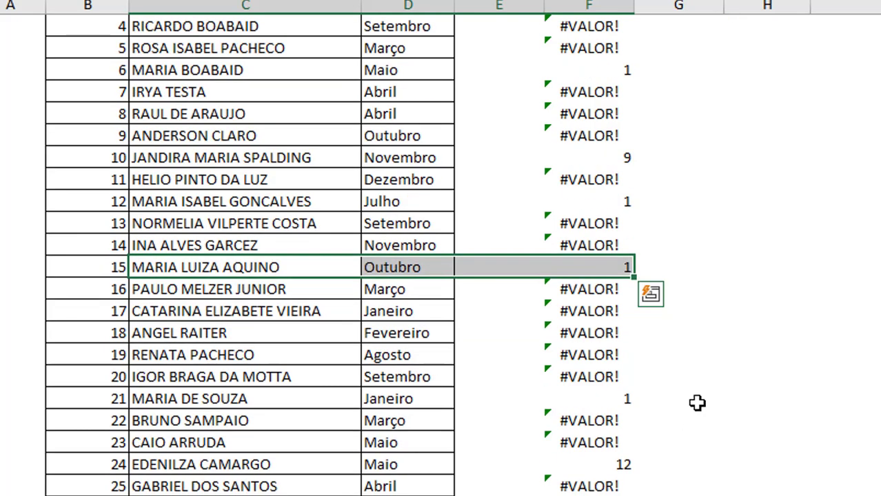
left_click(628, 158)
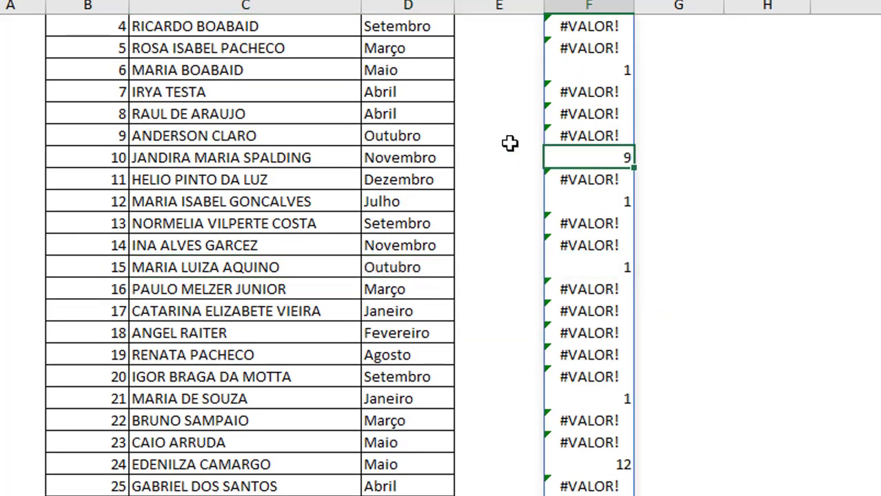
left_click(725, 257)
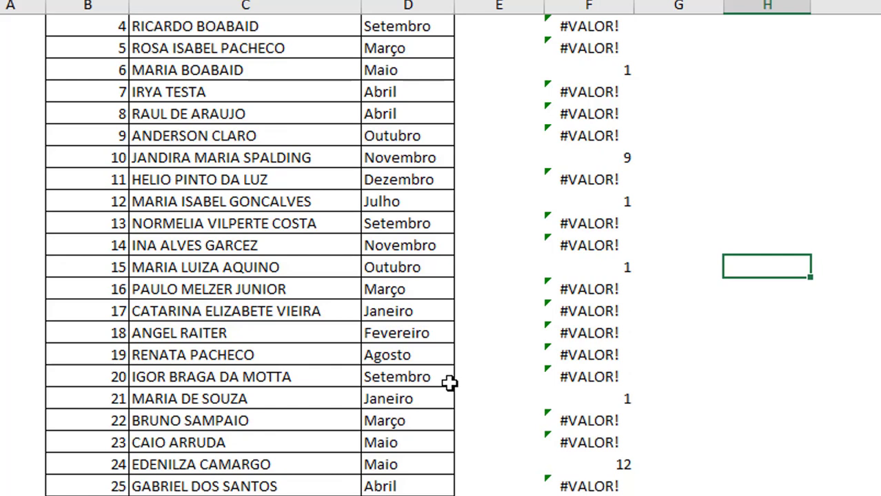
left_click_drag(314, 465, 603, 469)
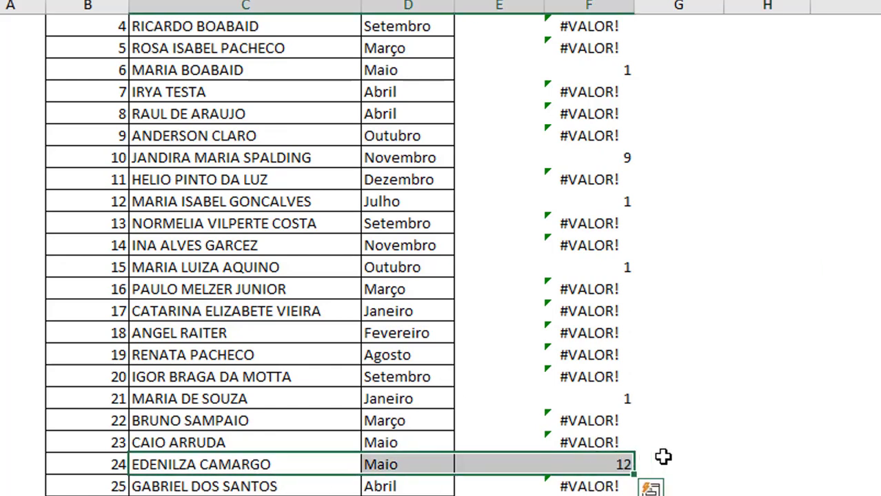
scroll(648, 452, "up", 3)
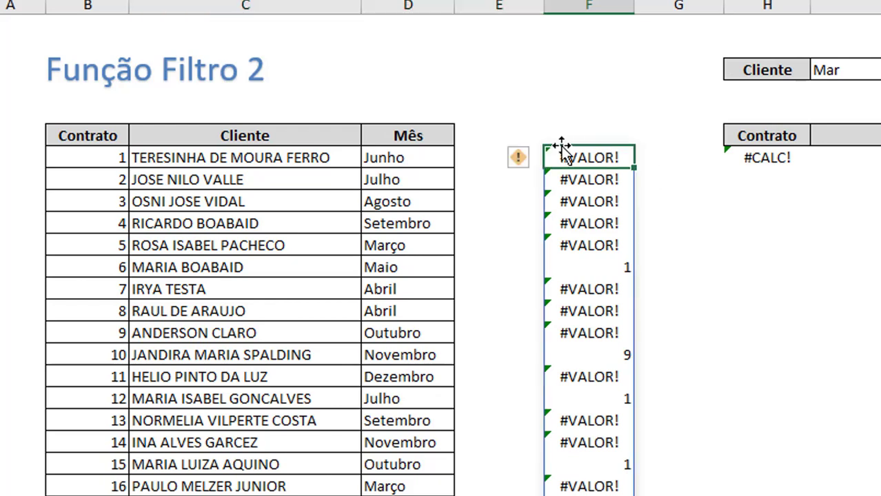
Wrap the F7 helper formula as =ÉNÚM(LOCALIZAR(I3;C7:C37)) to return VERDADEIRO/FALSO
left_click(607, 156)
key("ctrl+shift+Down")
key("F2")
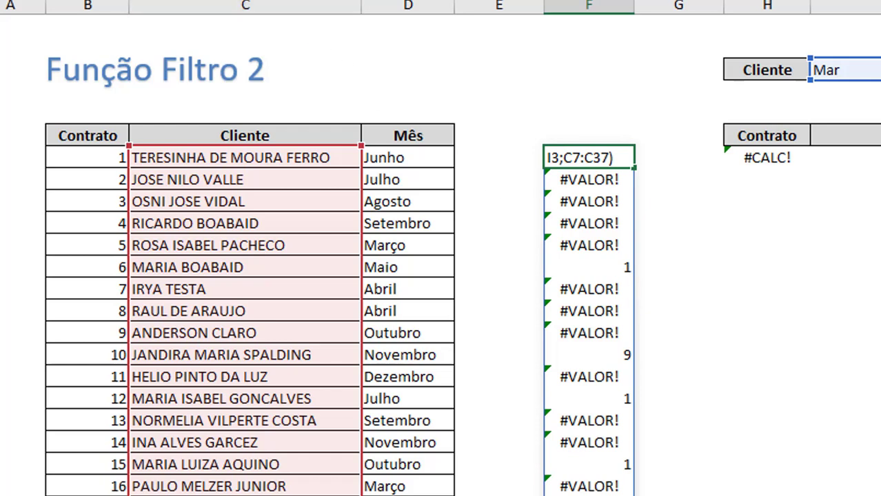
key("Home")
key("Right")
type("én")
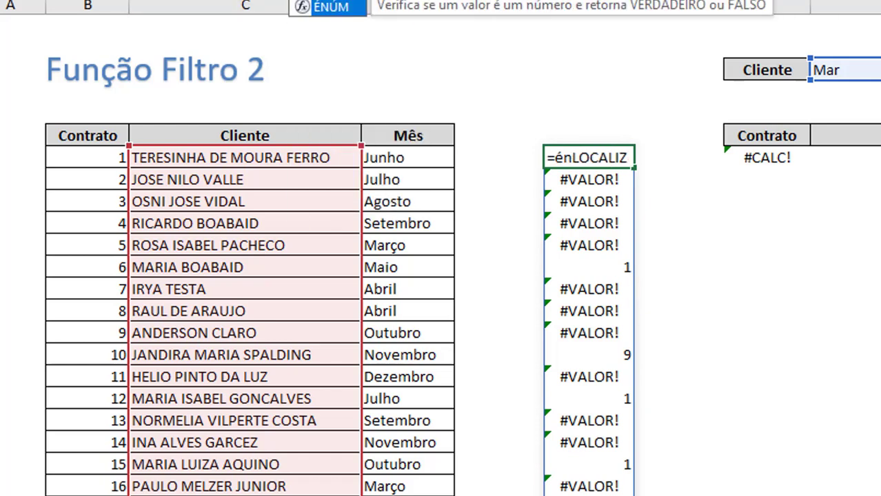
key("Tab")
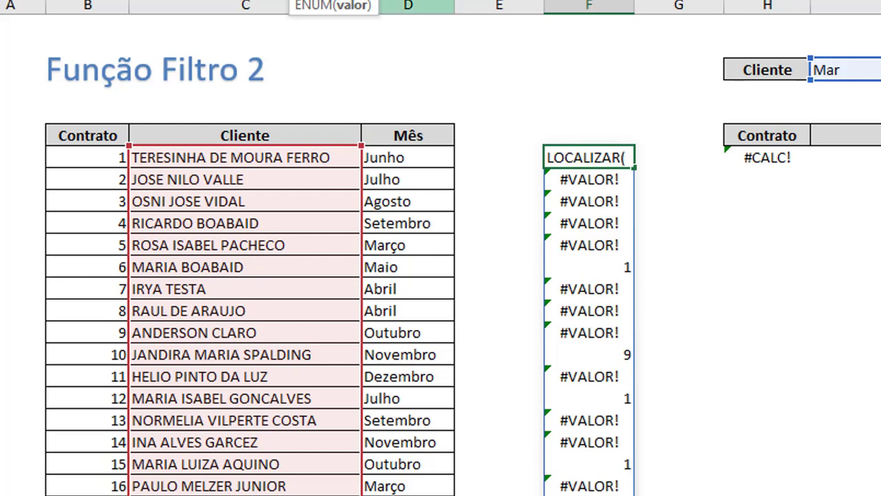
key("End")
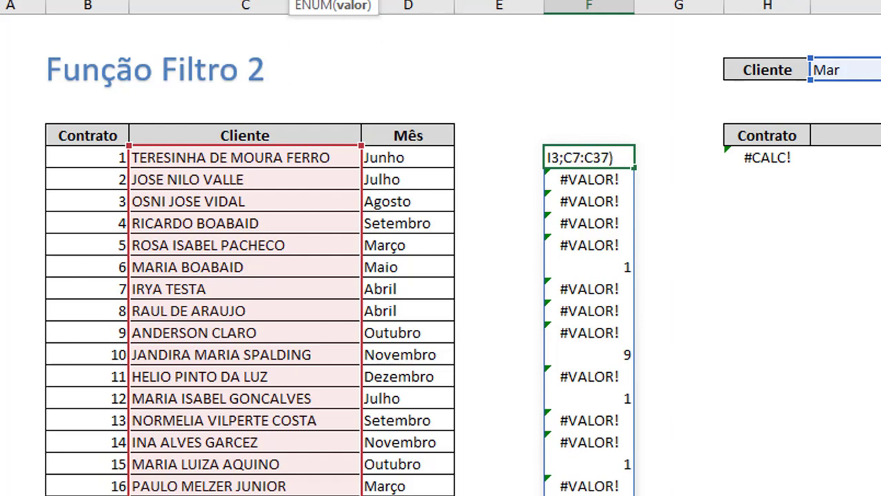
type(")")
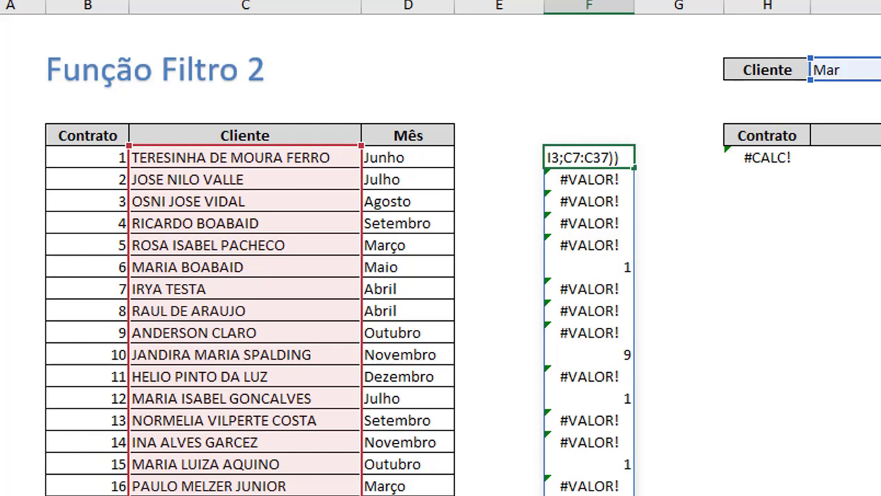
key("Return")
Autofit column F and review the VERDADEIRO/FALSO results against the #CALC! cell
double_click(634, 5)
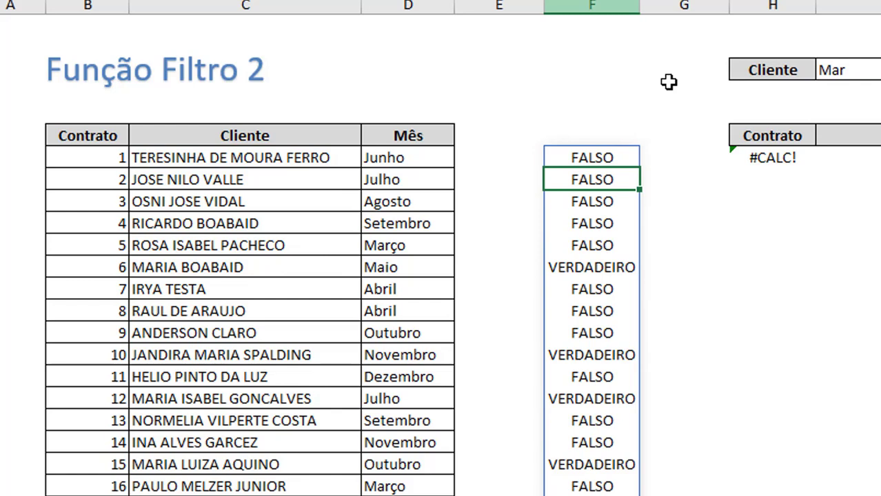
left_click(700, 288)
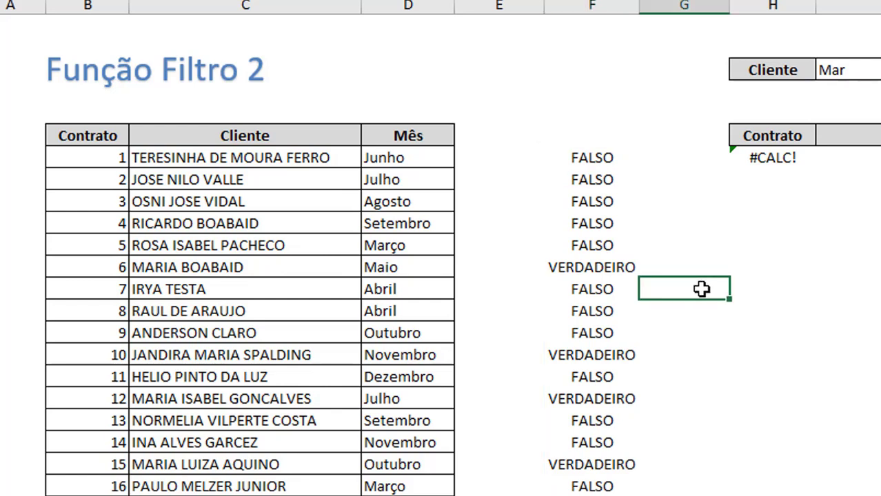
left_click(600, 153)
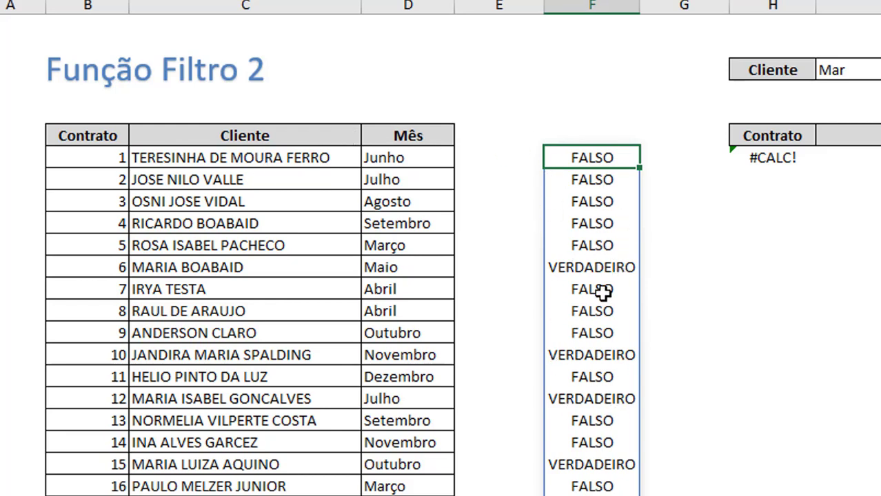
left_click(680, 202)
In H7's FILTRO, replace C7:C37=I3 with ÉNÚM(LOCALIZAR(I3;C7:C37)) to list contracts 6, 10, 12, 15, 21, 24 and 28
left_click(766, 158)
double_click(767, 158)
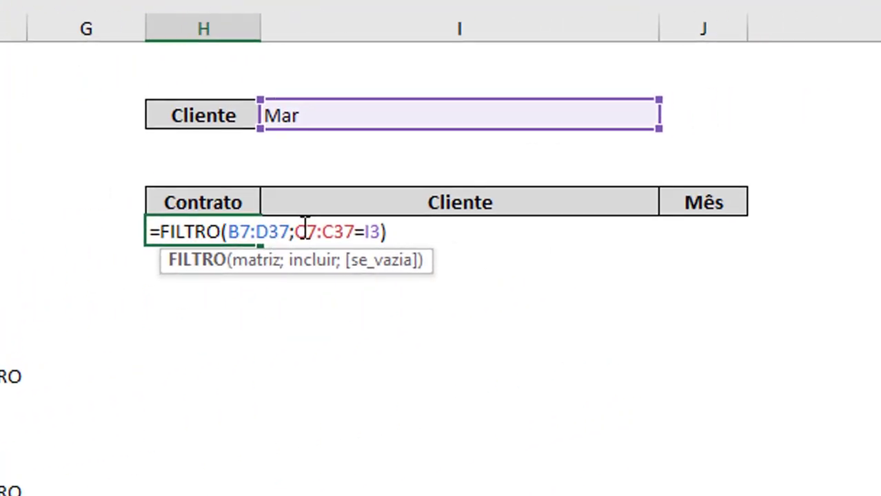
left_click_drag(275, 235, 364, 235)
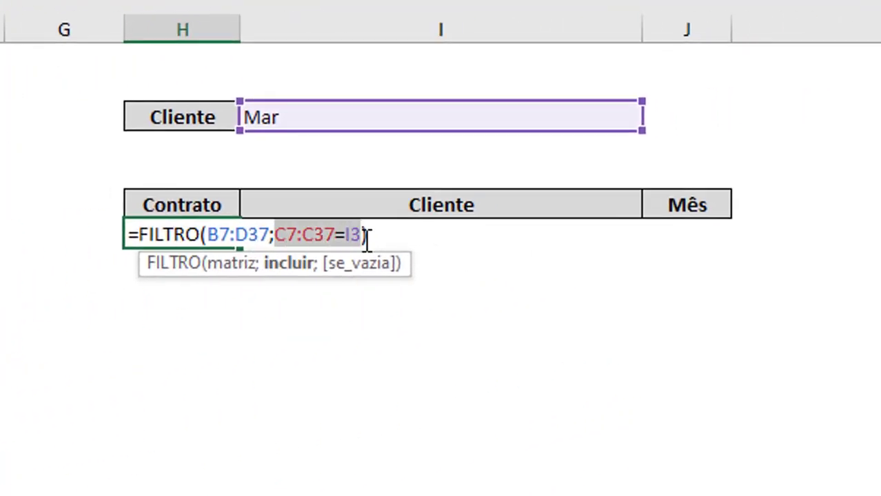
key("BackSpace")
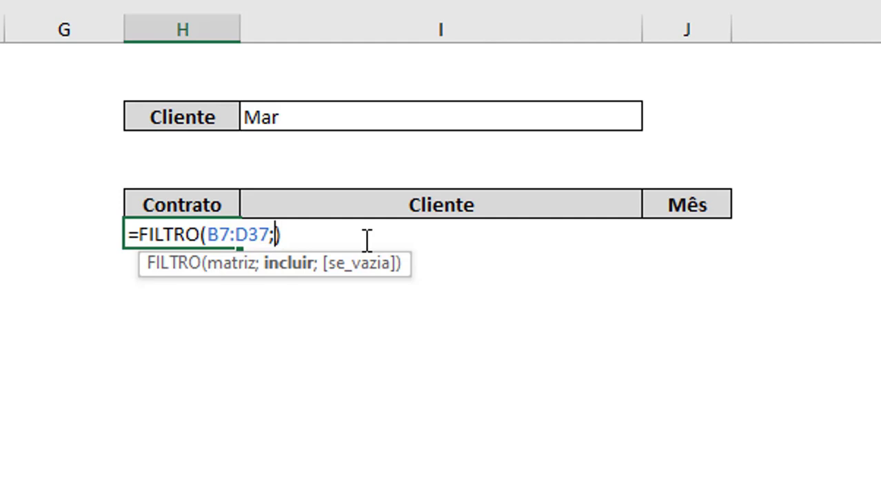
type("enu")
key("Tab")
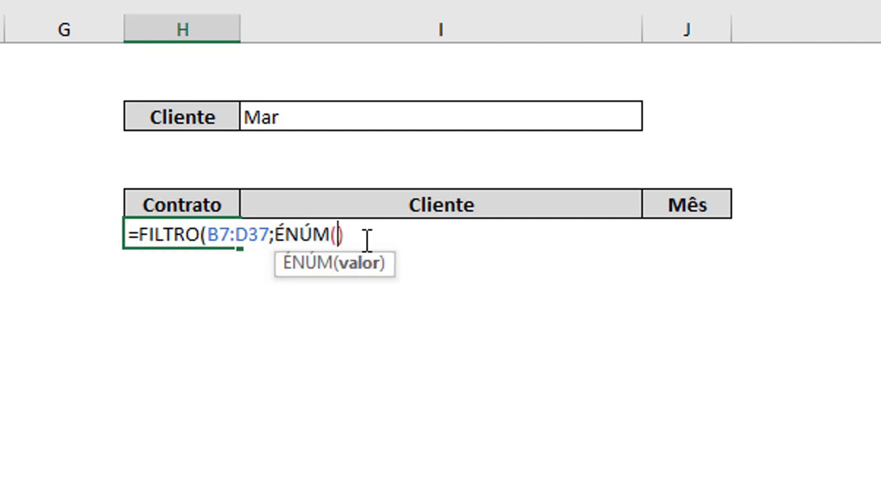
type("loc")
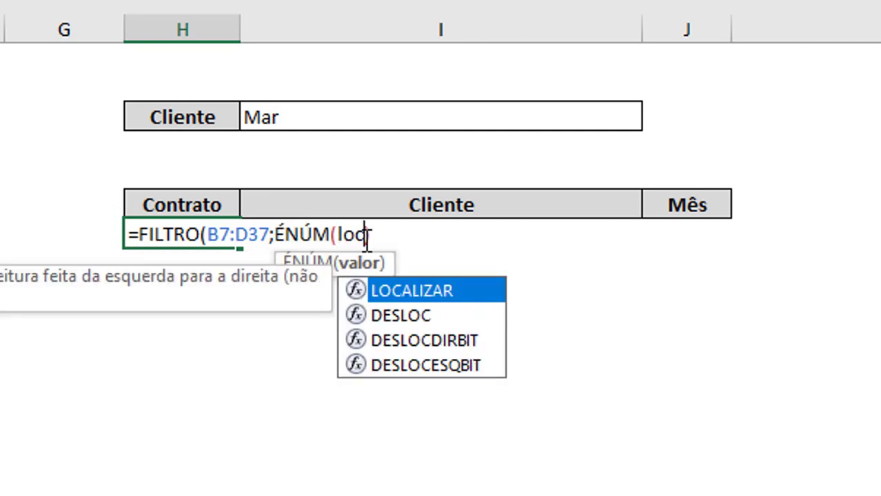
key("Tab")
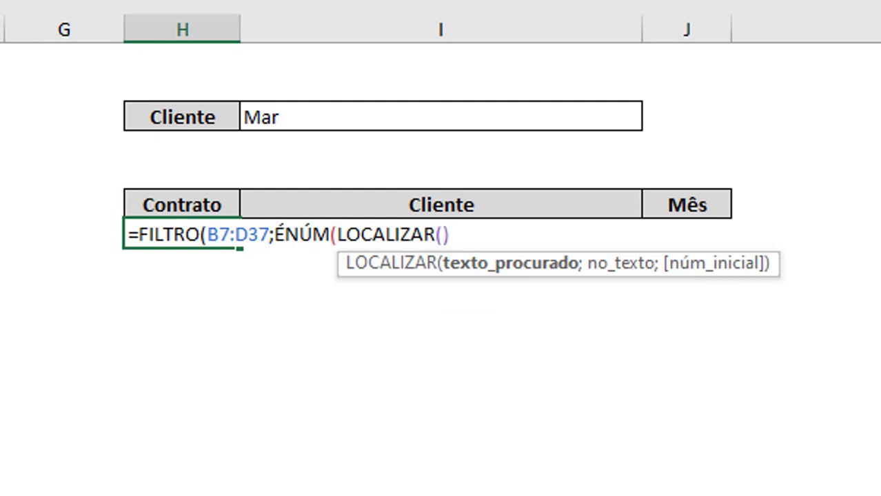
left_click(366, 122)
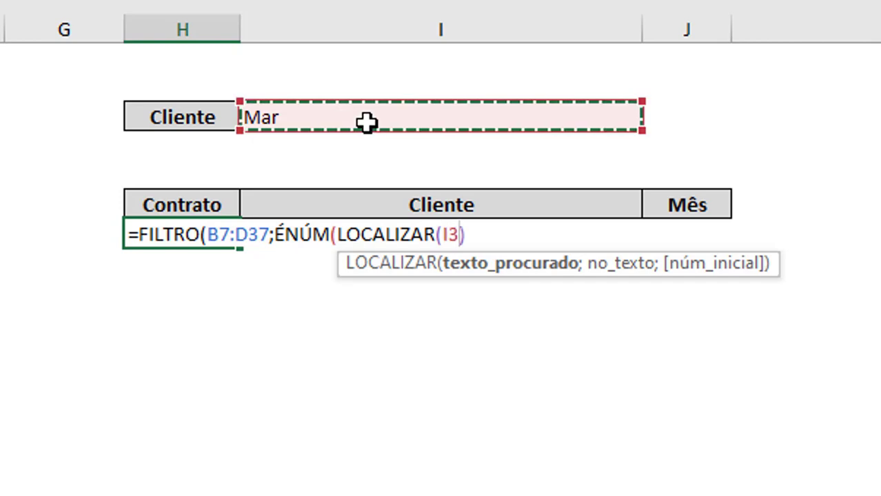
type(";")
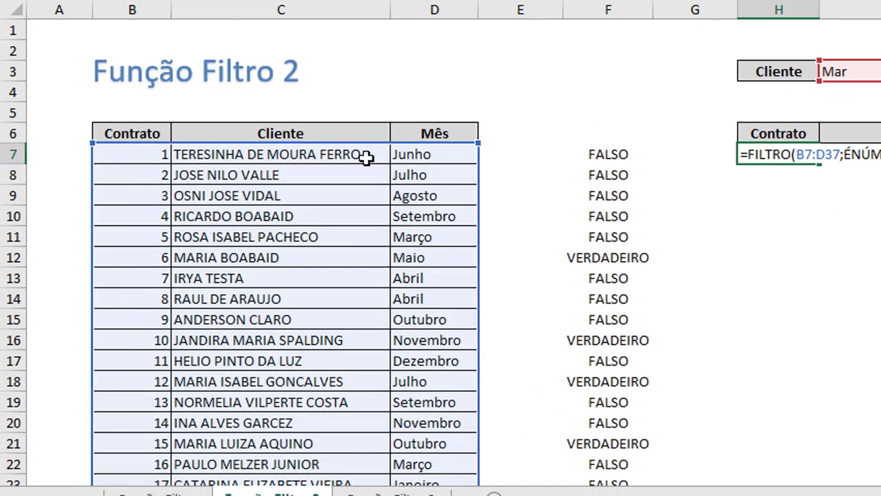
left_click(365, 158)
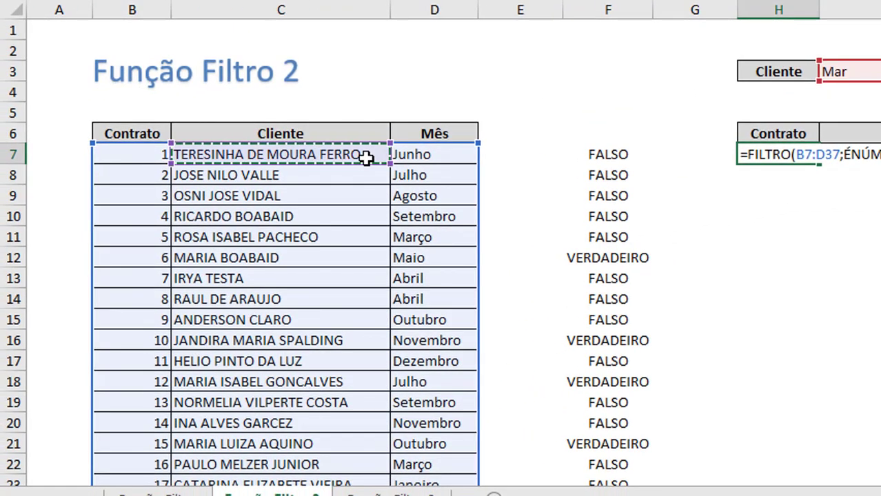
key("ctrl+shift+Down")
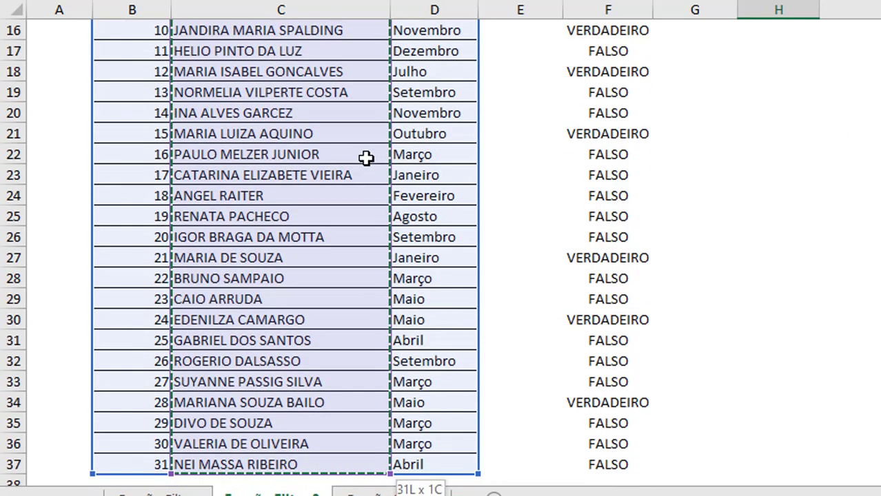
type(")")
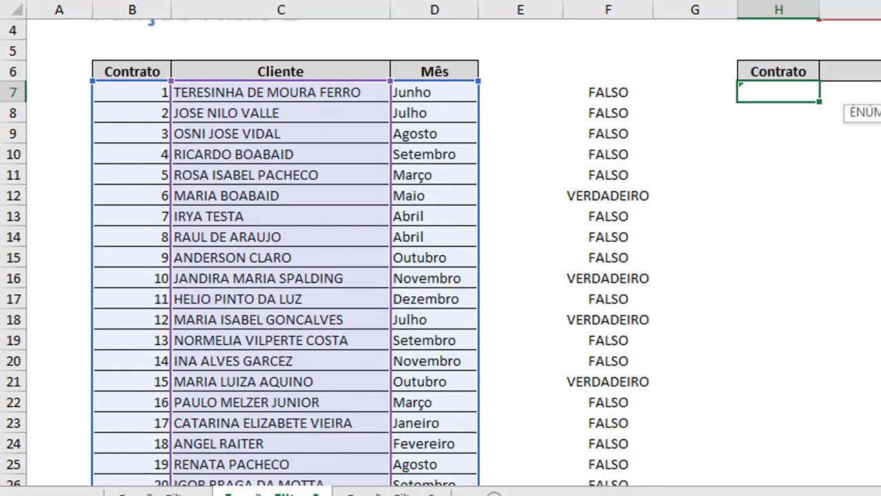
type(")")
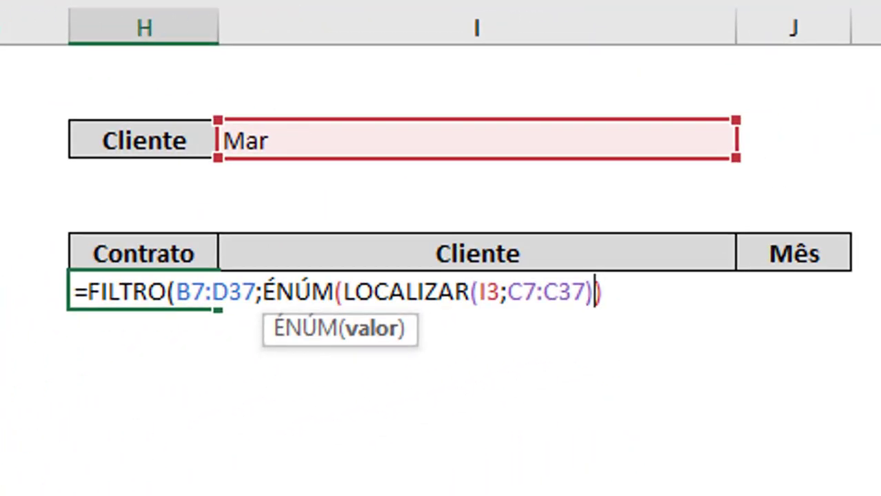
type(")")
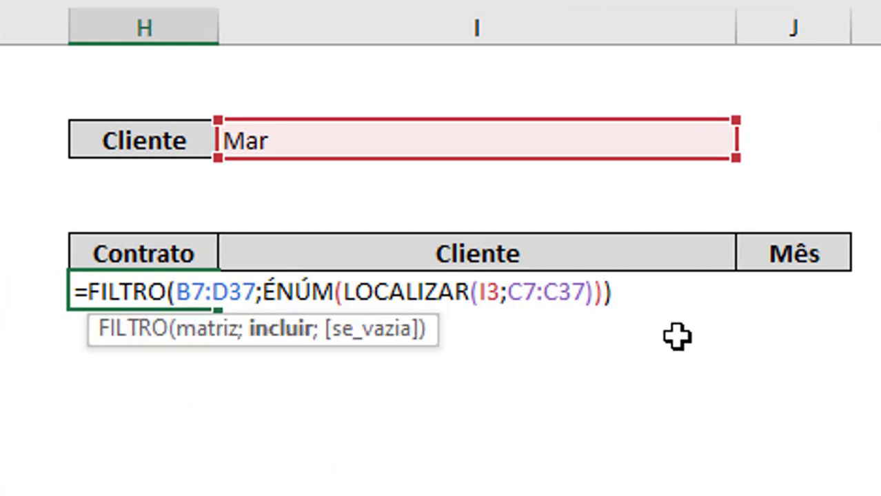
left_click_drag(344, 292, 593, 292)
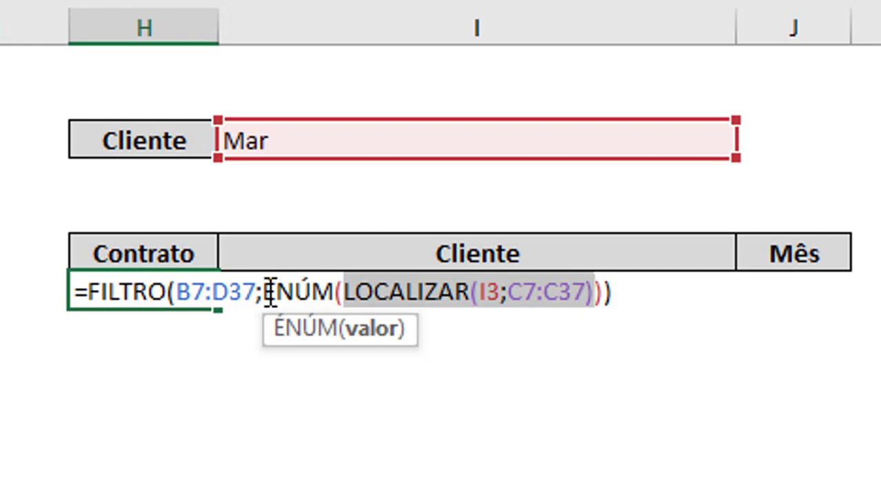
left_click_drag(262, 292, 604, 292)
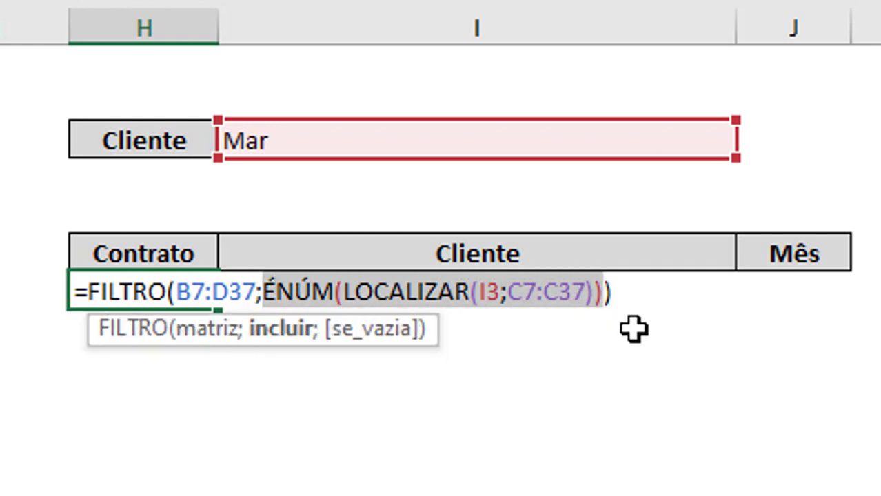
key("Return")
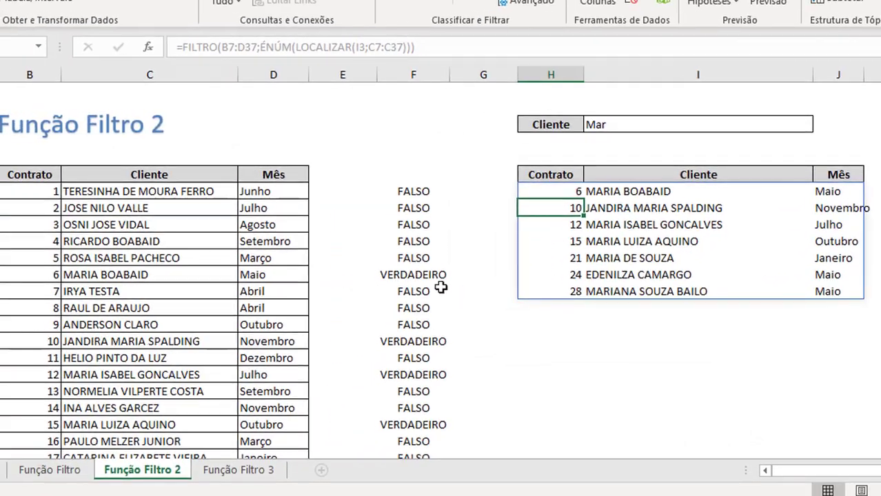
Highlight three matching client rows, autofit column J for Novembro, and go to Função Filtro 3
left_click_drag(416, 275, 191, 275)
left_click_drag(413, 341, 202, 341)
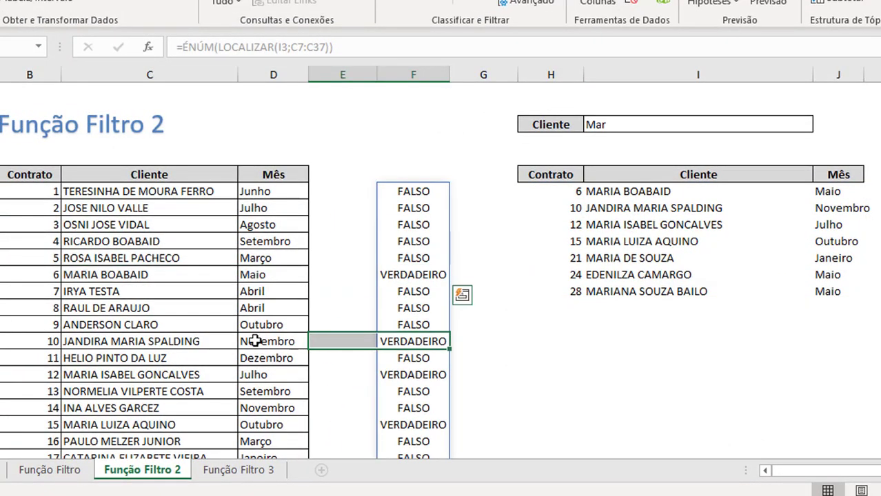
left_click_drag(413, 424, 176, 424)
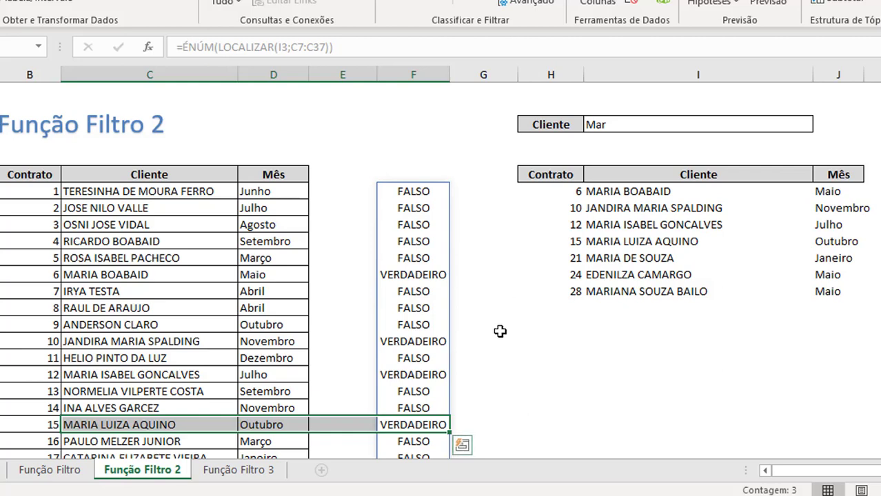
double_click(863, 75)
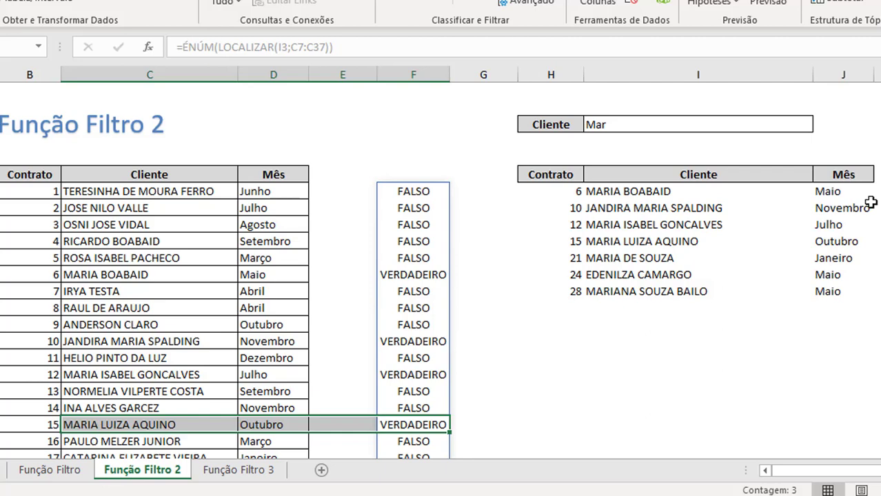
left_click(233, 472)
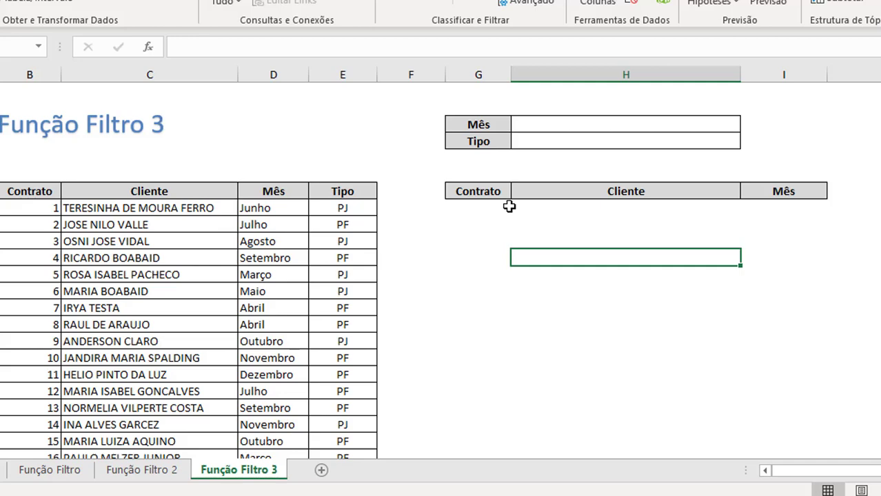
Enter =FILTRO(B8:E38;D8:D38=H3) in the first Contrato result cell
left_click(508, 207)
type("=FILTRO(")
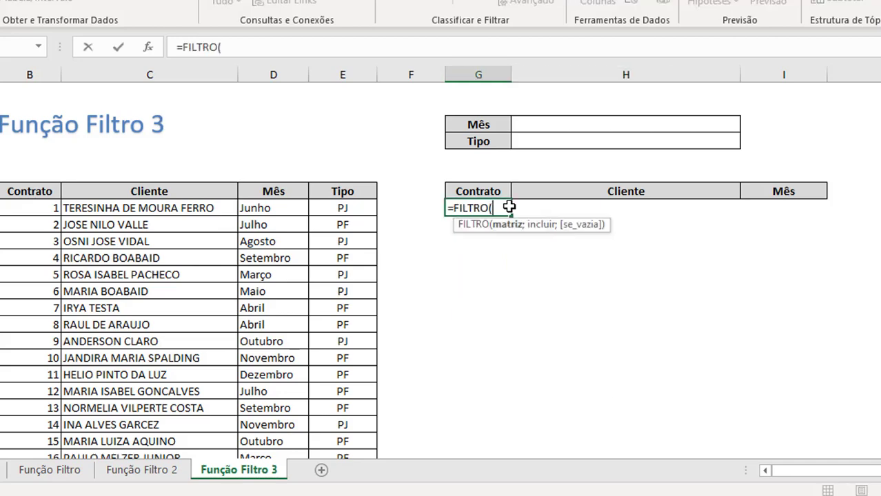
left_click(46, 208)
key("ctrl+shift+Right")
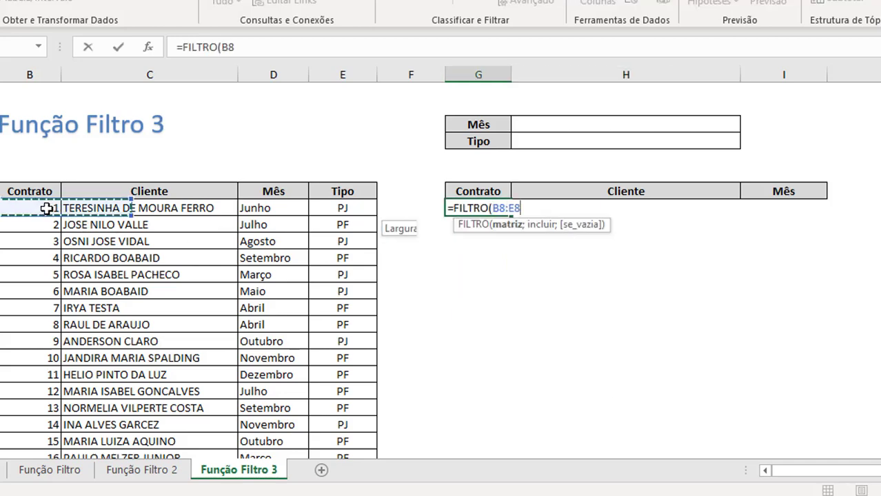
key("ctrl+shift+Down")
type(";")
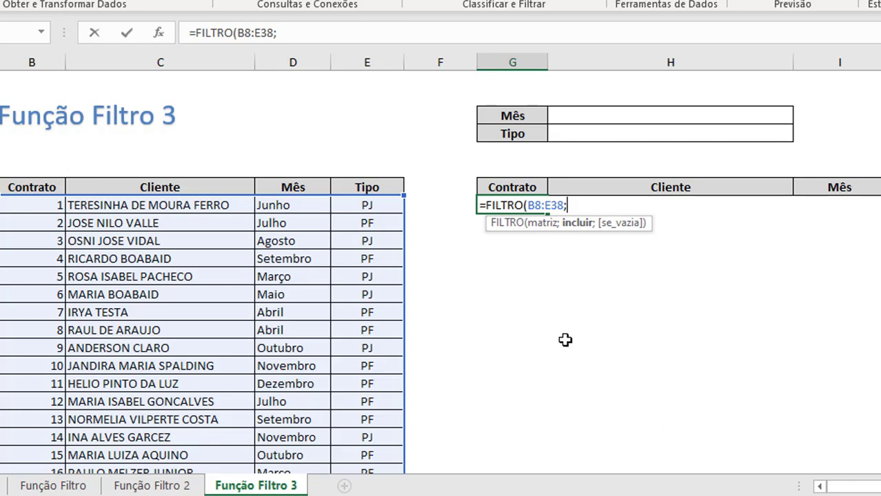
left_click(281, 206)
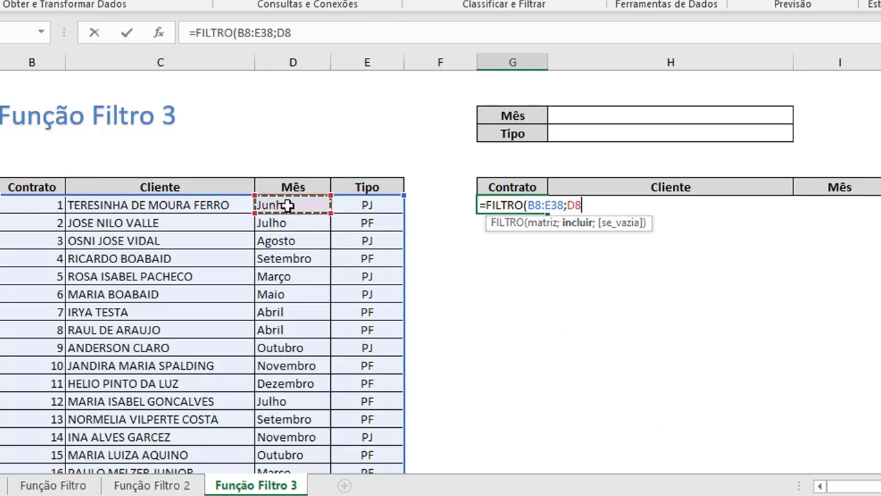
key("ctrl+shift+Down")
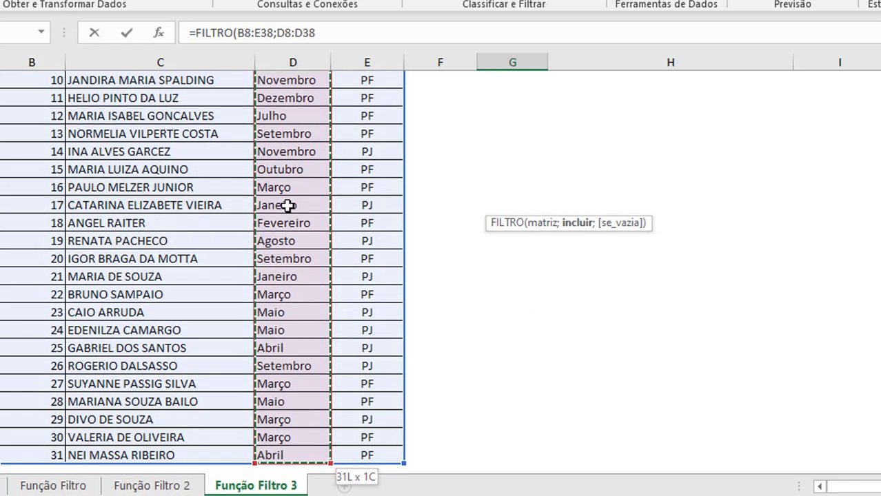
type("=")
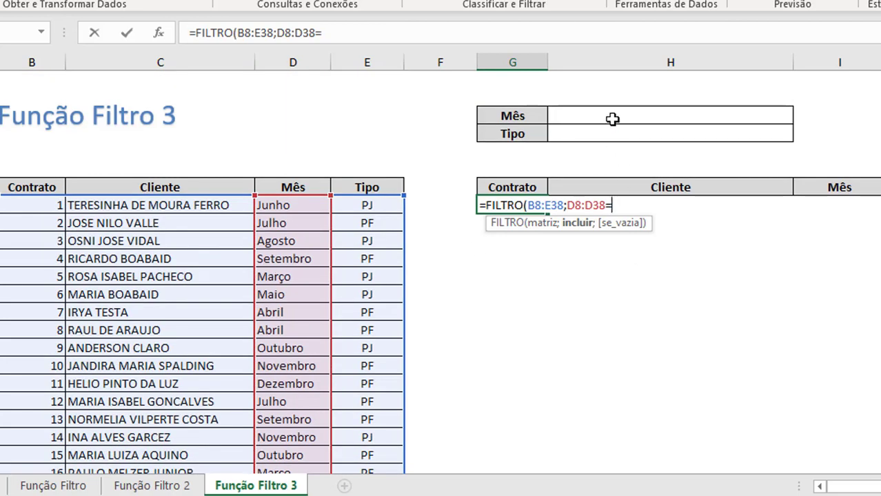
left_click(613, 117)
key("Return")
Choose Abril from the Mês cell's dropdown list
left_click(613, 118)
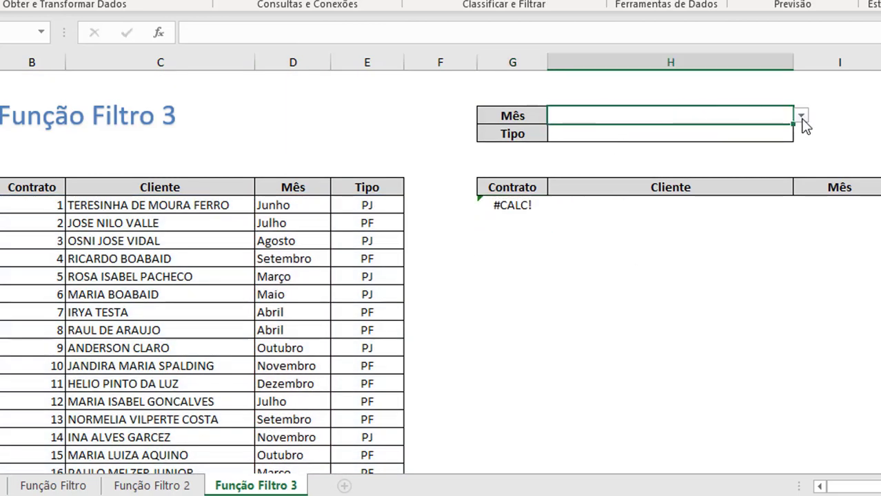
left_click(801, 116)
left_click(598, 166)
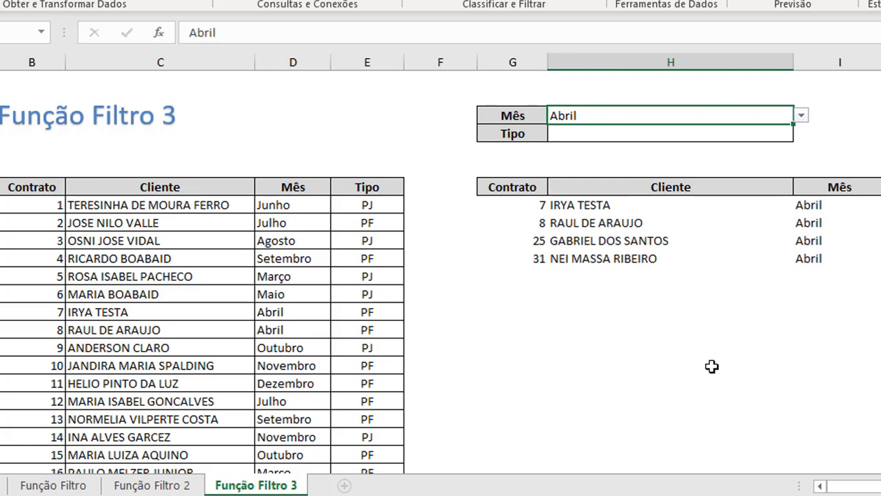
Insert a new empty column at G beside the contract data
left_click(367, 187)
key("ctrl+c")
left_click(849, 151)
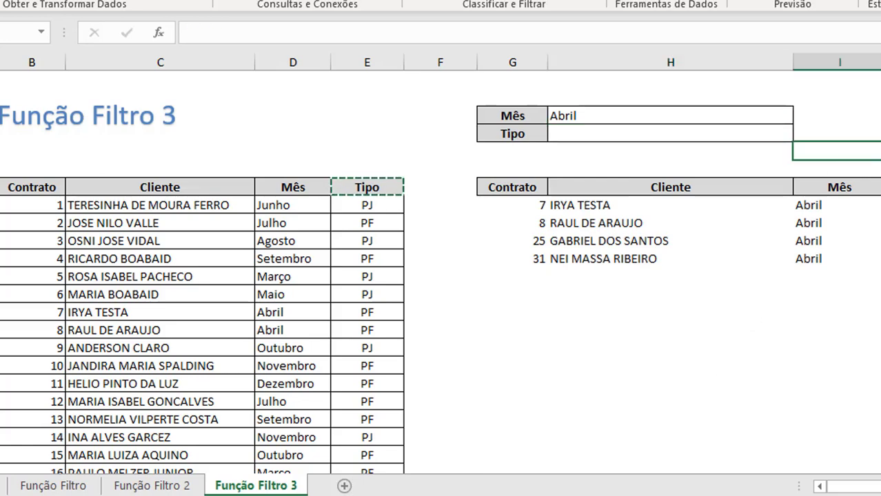
key("Escape")
left_click(513, 62)
right_click(514, 62)
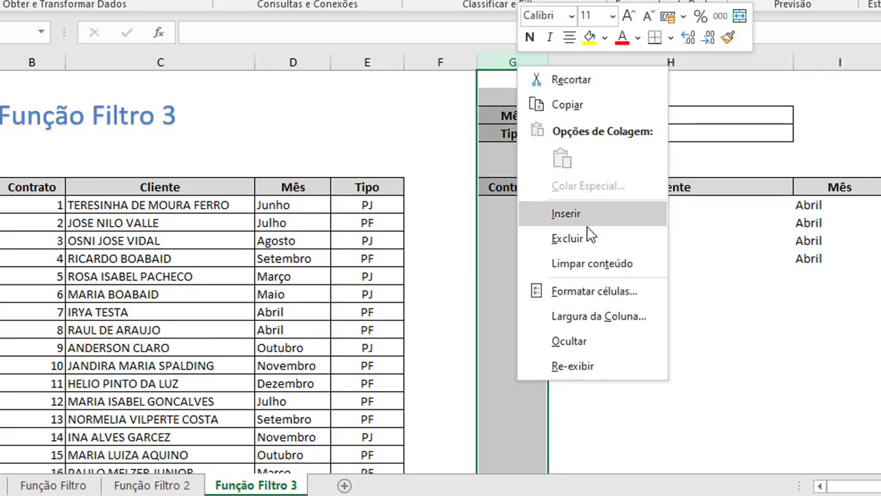
left_click(567, 215)
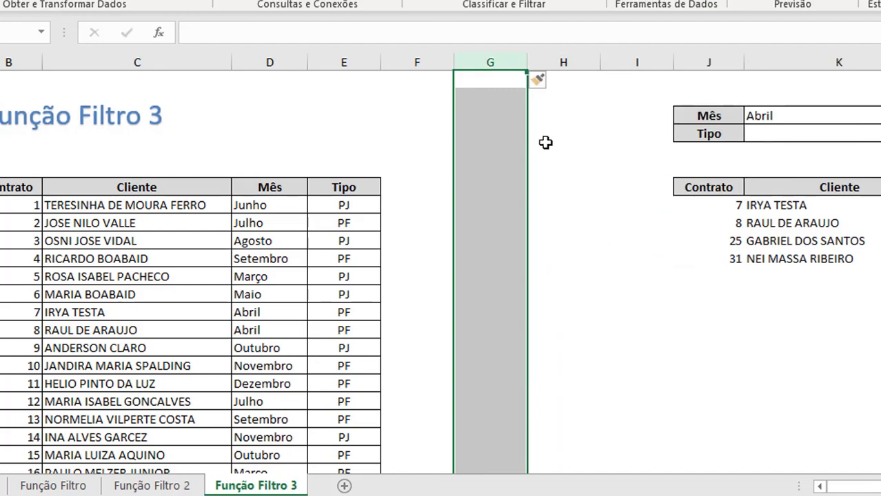
Enter =D8:D38=K3 in G8 and widen the column so VERDADEIRO shows fully
left_click(494, 199)
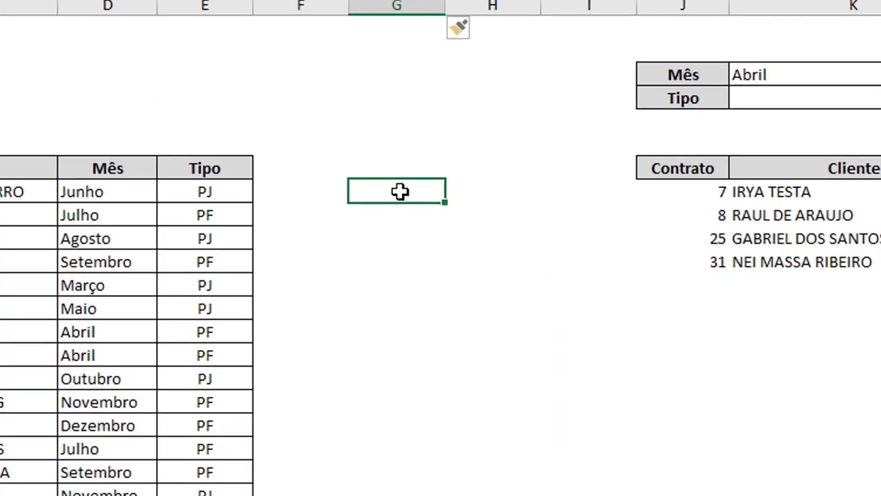
type("=")
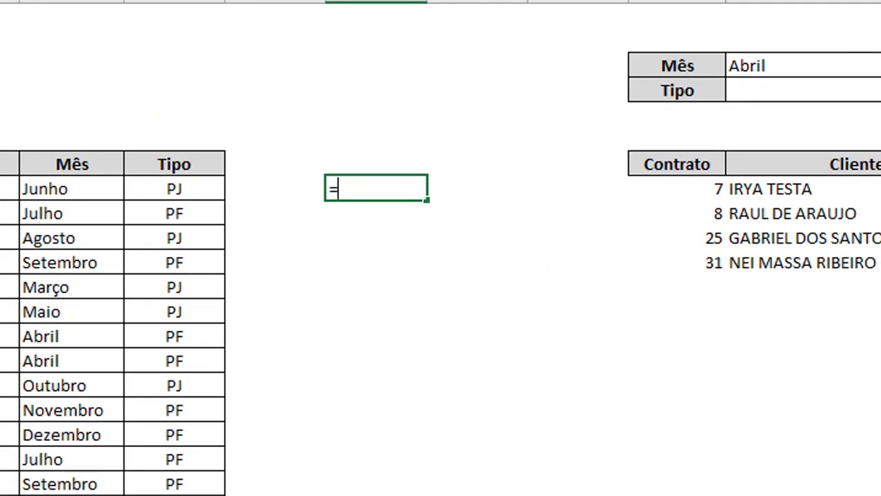
left_click(10, 189)
key("ctrl+shift+Down")
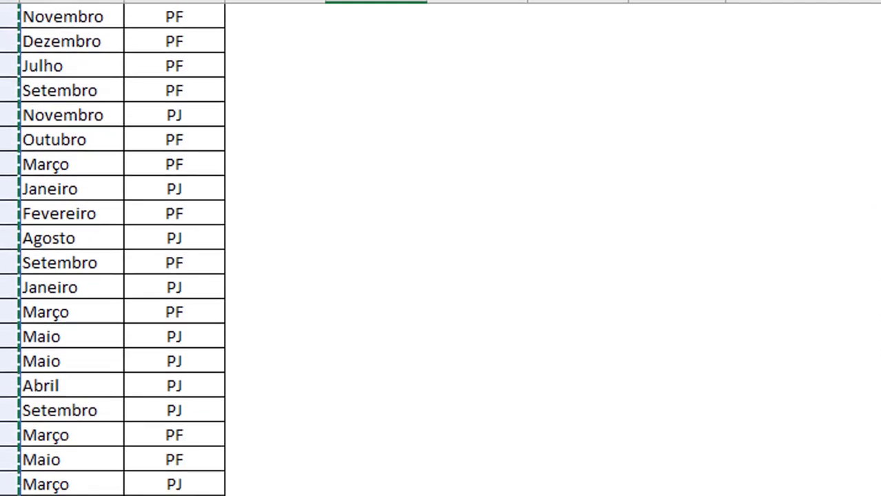
scroll(441, 248, "up", 6)
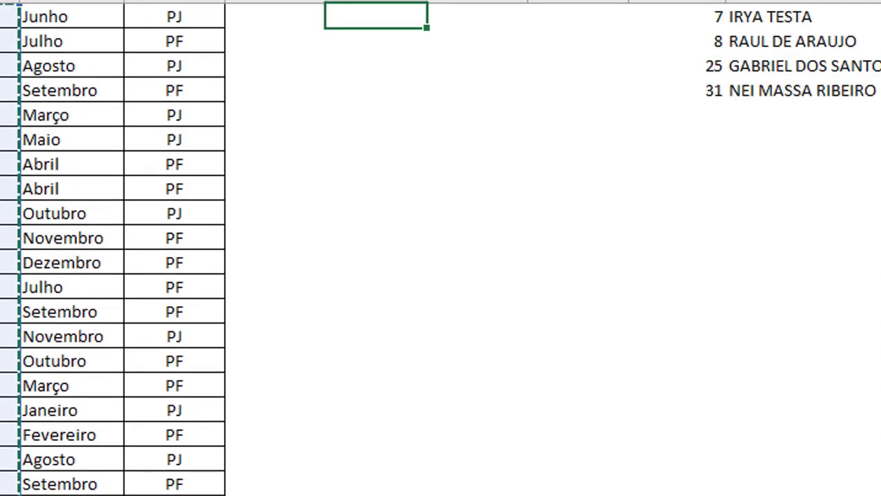
type("=")
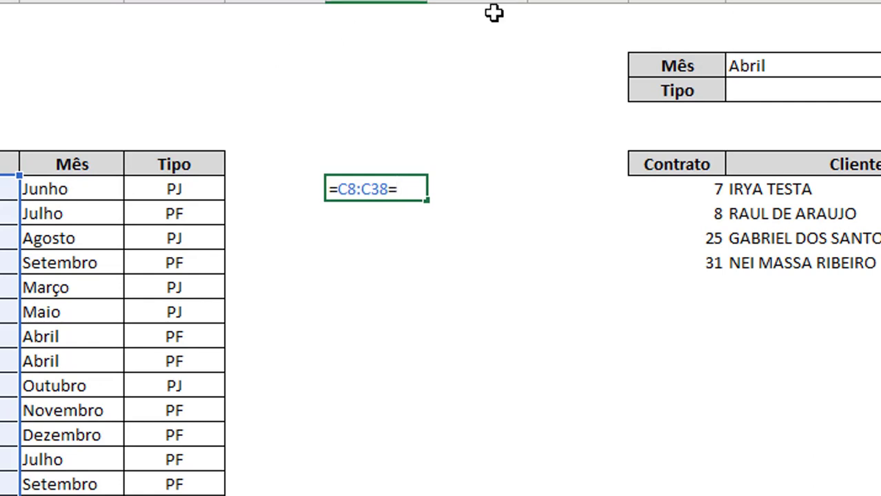
left_click_drag(19, 207, 65, 195)
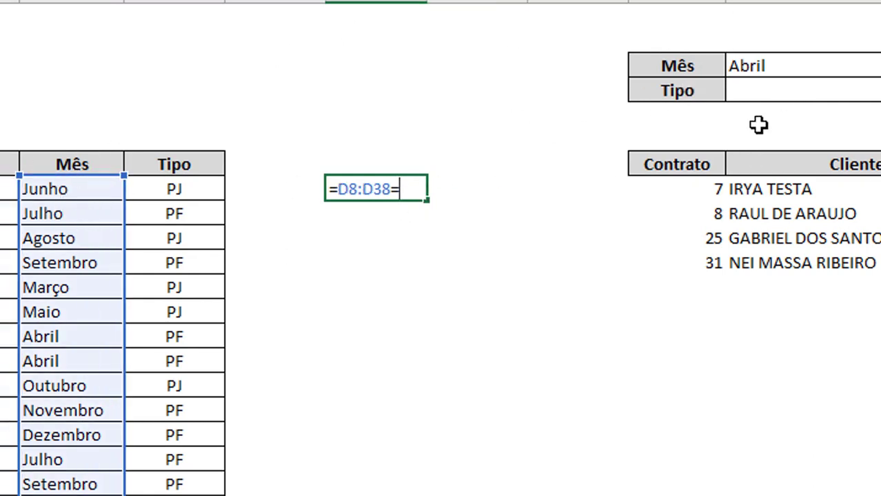
left_click(763, 65)
key("Return")
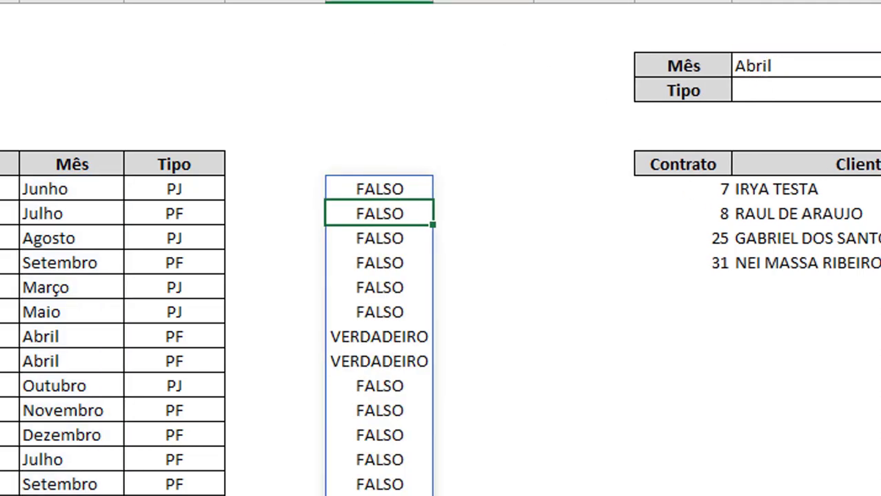
left_click_drag(325, 5, 277, 6)
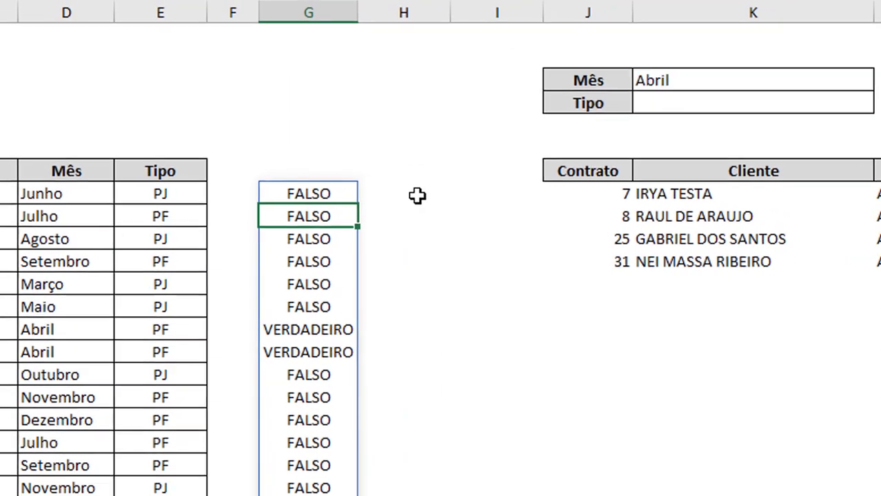
left_click(383, 192)
type("=")
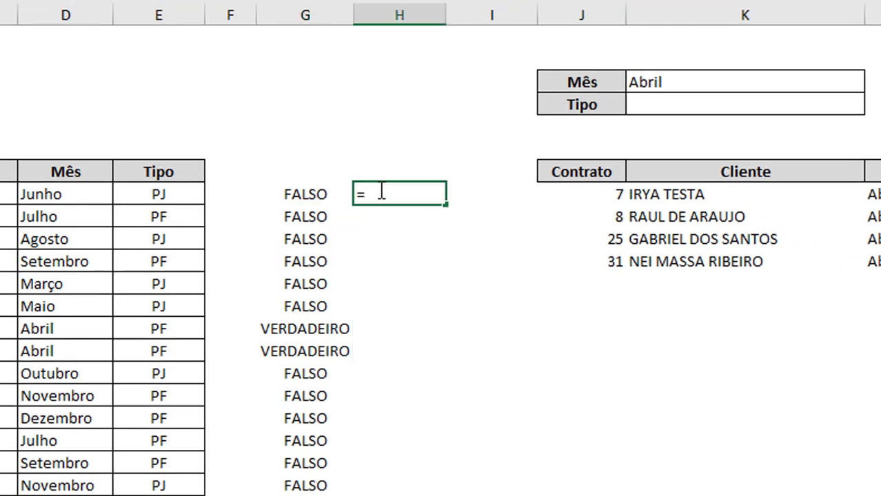
Enter =E8:E38=K4 in H8 to compare each type with the Tipo cell
left_click(195, 194)
key("ctrl+shift+Down")
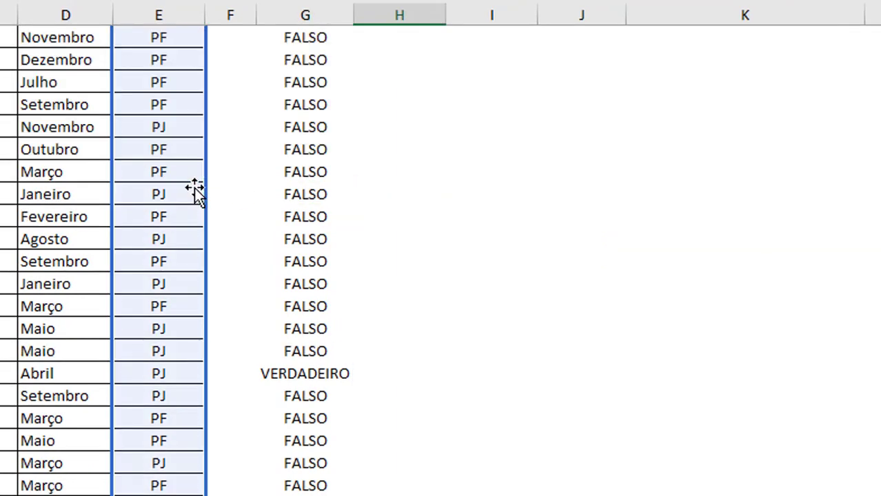
type("=")
left_click(693, 104)
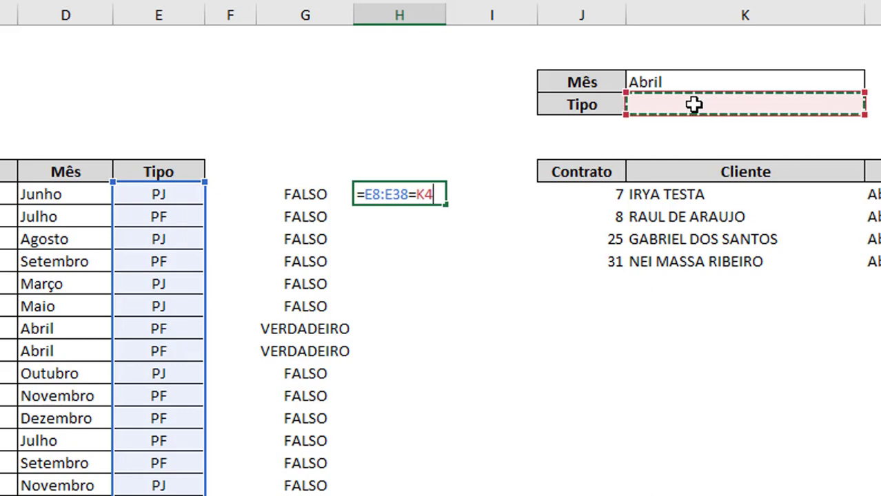
key("Return")
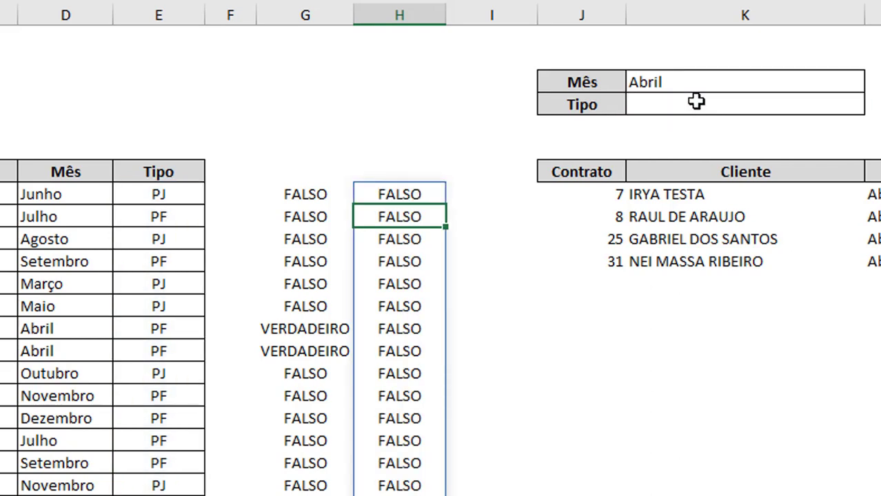
Set the Tipo criterion to PJ and autofit column H
left_click(695, 104)
left_click(874, 104)
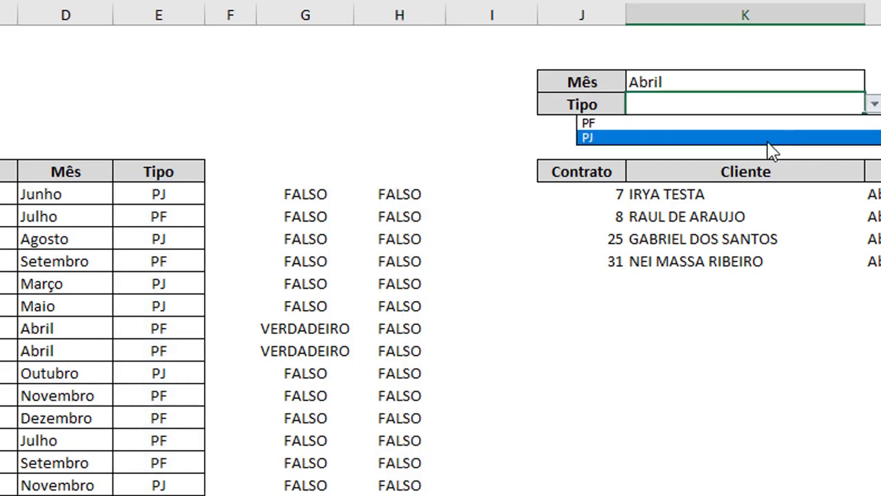
left_click(686, 138)
double_click(446, 15)
left_click(511, 317)
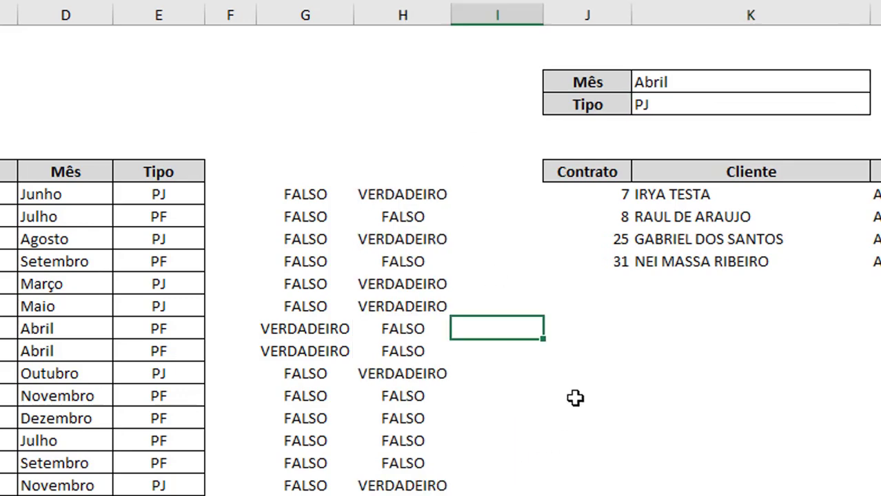
scroll(574, 397, "down", 4)
scroll(574, 397, "up", 4)
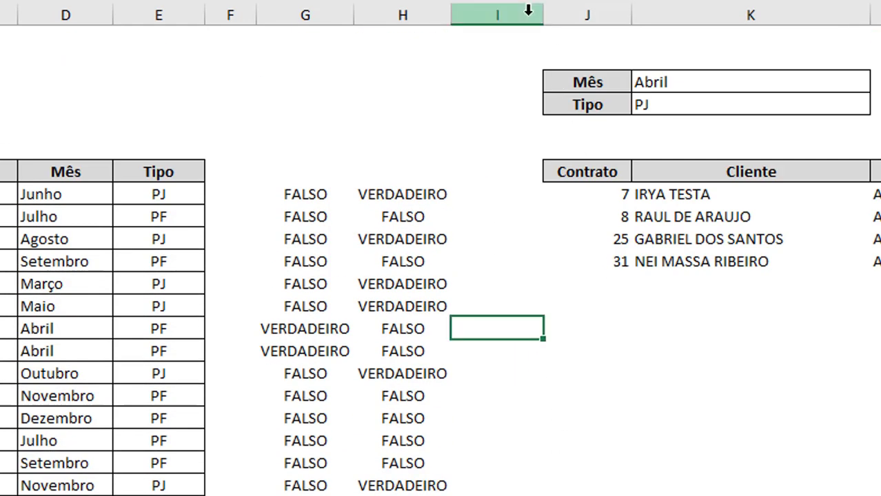
Insert a blank column at I and enter =G8*H8 in I8
right_click(528, 11)
left_click(597, 188)
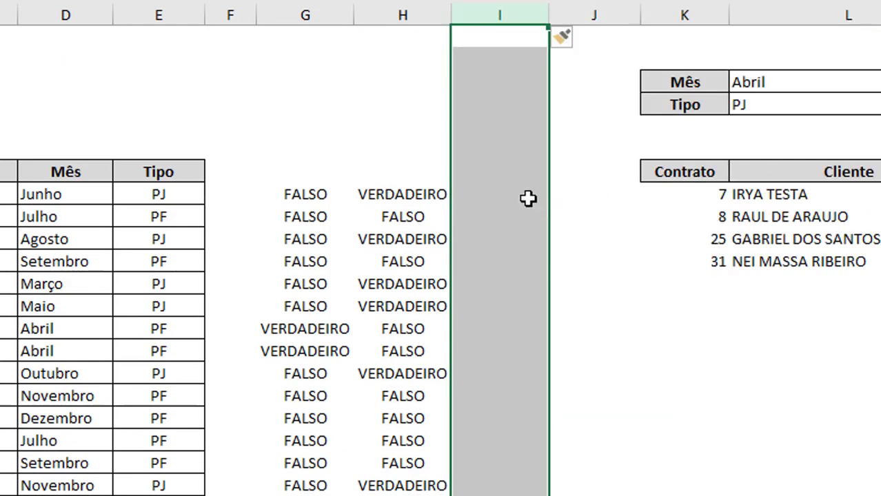
left_click(496, 191)
type("=")
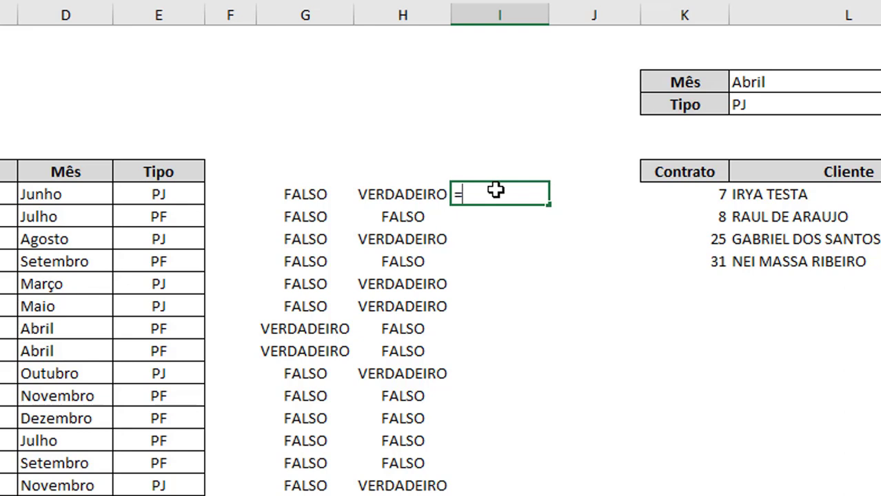
left_click(289, 191)
type("*")
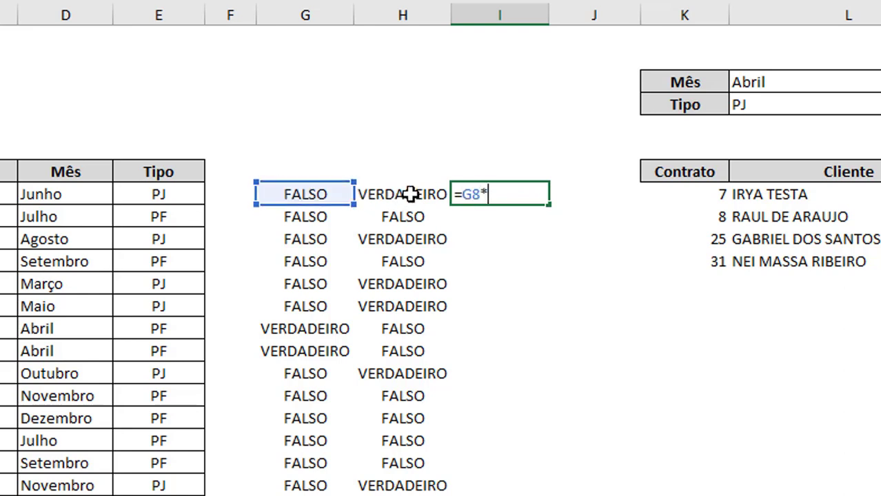
left_click(411, 195)
key("Return")
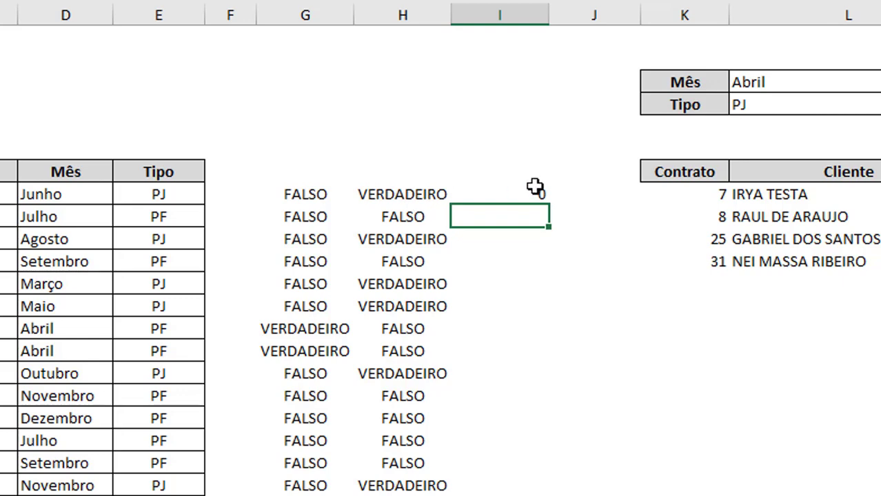
Fill the =G8*H8 product down column I and mark the Abril PJ row
left_click(534, 189)
double_click(548, 206)
scroll(551, 231, "down", 2)
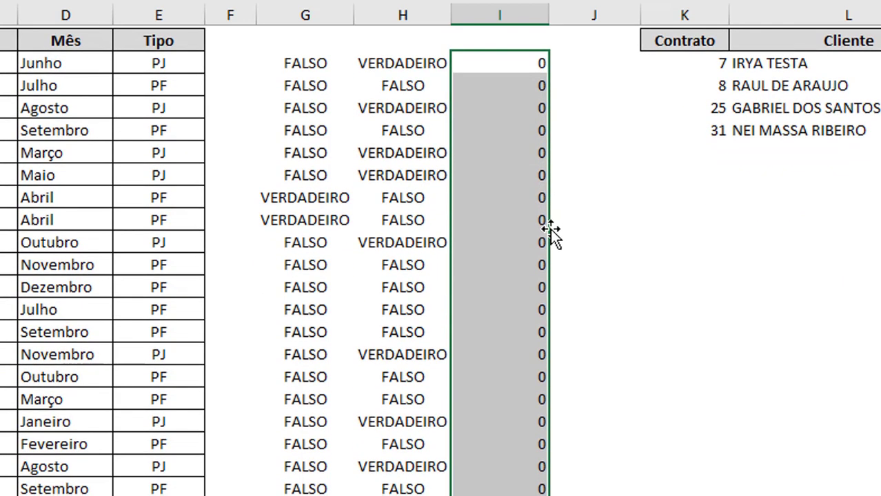
scroll(551, 230, "down", 4)
left_click_drag(293, 329, 527, 329)
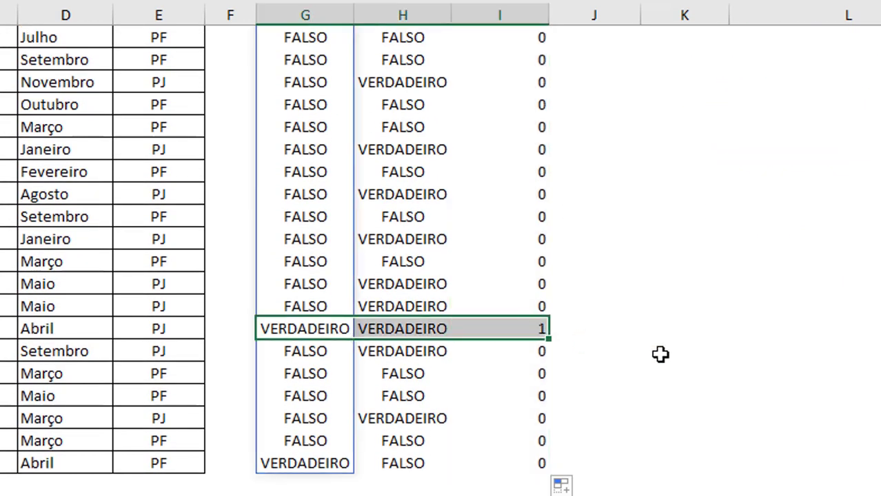
left_click(746, 369)
left_click_drag(310, 323, 434, 327)
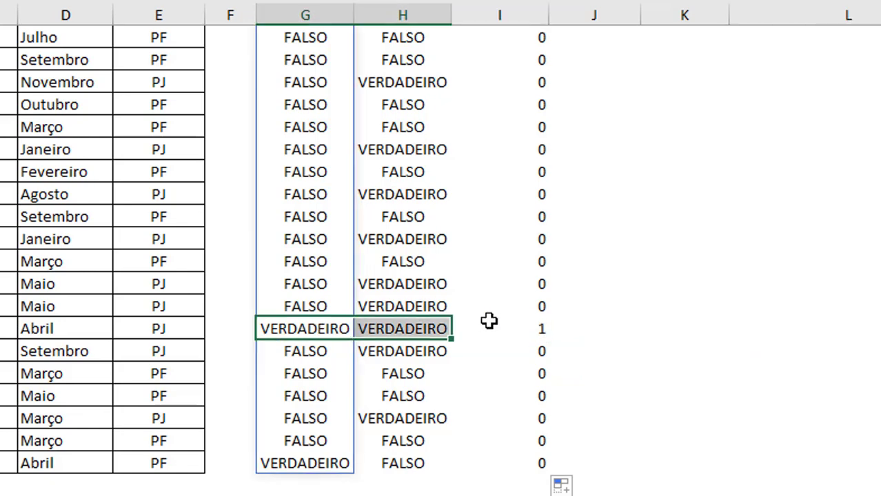
scroll(576, 324, "up", 5)
scroll(576, 324, "up", 1)
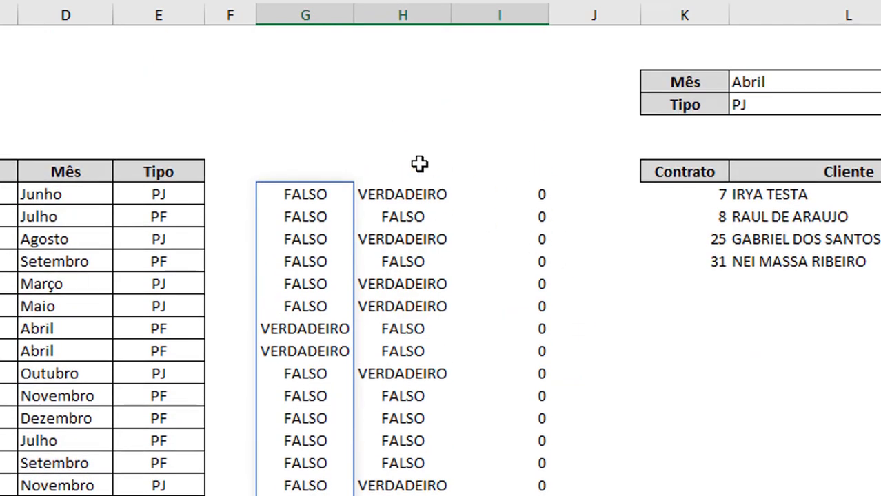
Switch the Mês criterion to Junho, then back to Abril
left_click(761, 83)
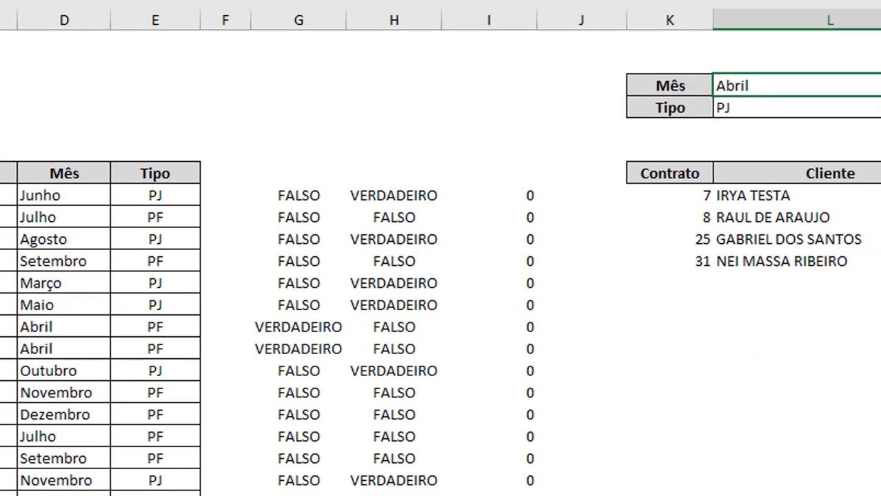
left_click(782, 116)
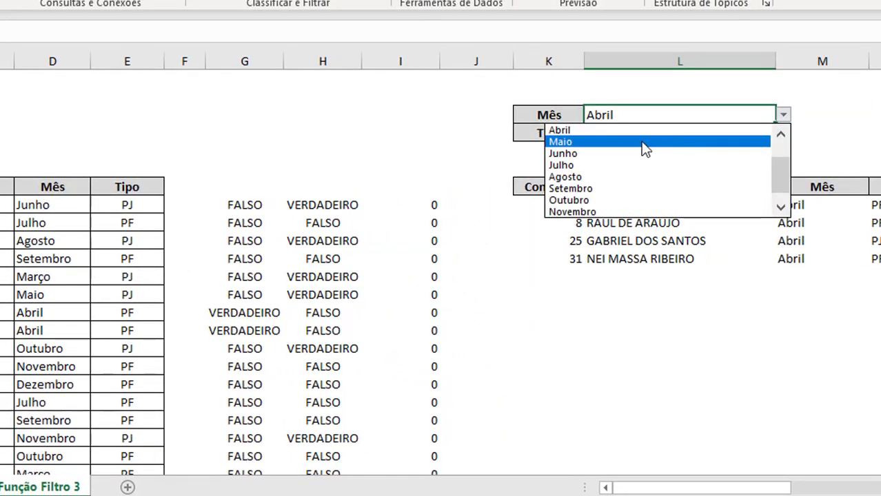
left_click(600, 153)
scroll(420, 303, "down", 1)
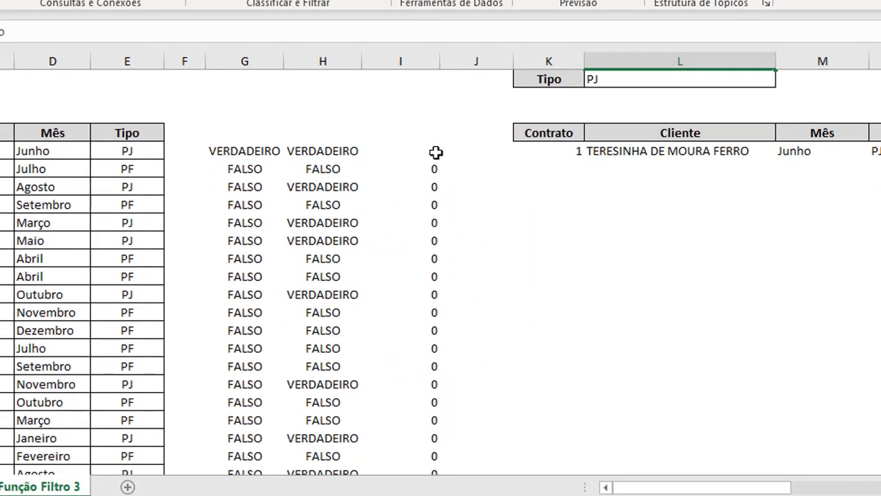
scroll(420, 456, "down", 10)
scroll(452, 333, "up", 8)
scroll(610, 118, "up", 2)
scroll(782, 124, "up", 3)
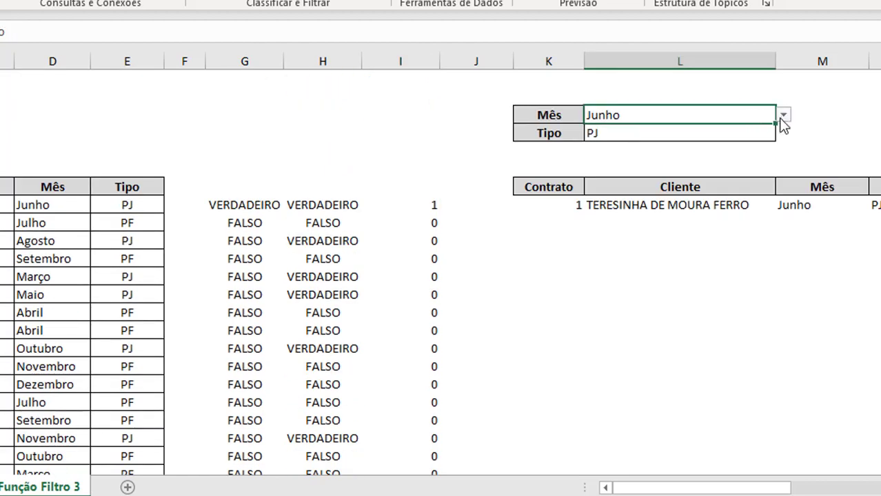
left_click(783, 117)
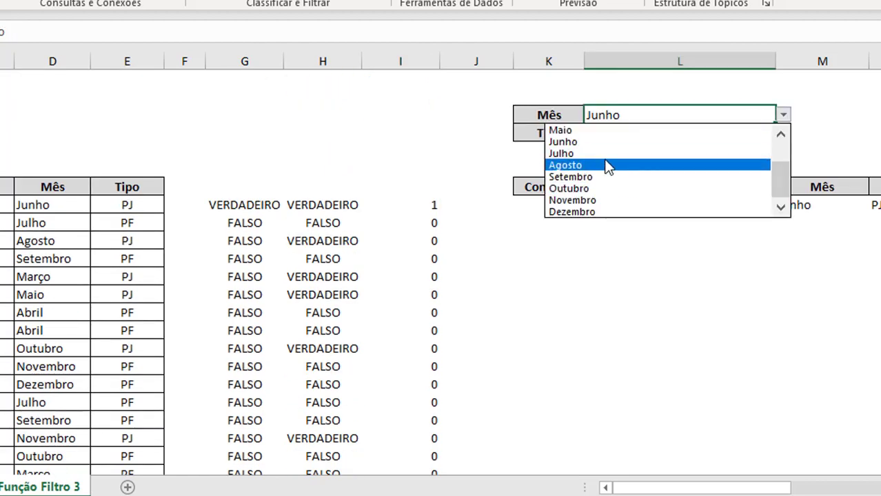
scroll(608, 166, "up", 2)
left_click(582, 165)
Set the Tipo criterion to PF
left_click(618, 138)
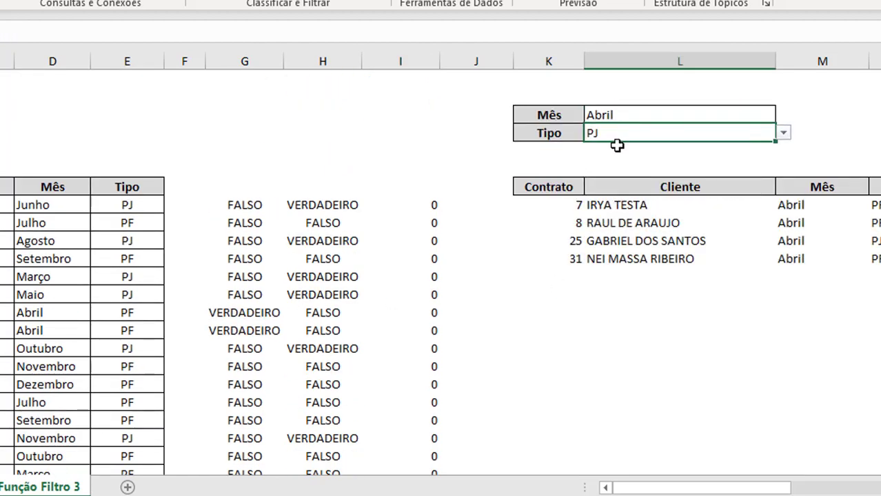
left_click(782, 132)
left_click(779, 147)
scroll(198, 279, "down", 1)
mouse_move(228, 259)
left_mouse_down()
mouse_move(365, 258)
mouse_move(414, 277)
left_mouse_up()
scroll(590, 366, "down", 5)
scroll(576, 368, "down", 10)
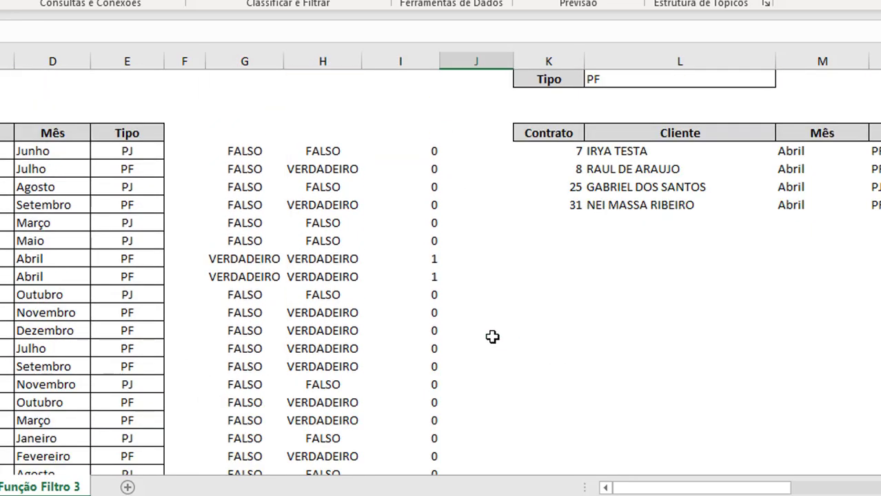
scroll(492, 337, "up", 1)
Hide the helper columns G, H and I with Ocultar
left_click(424, 57)
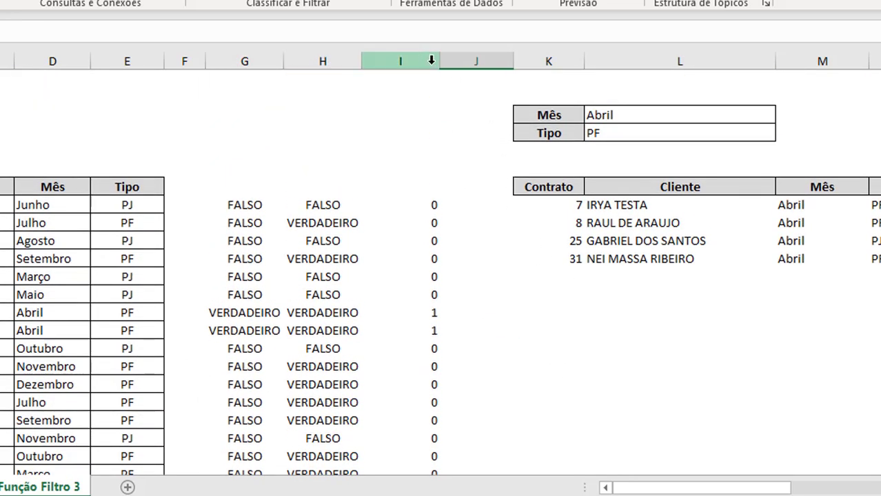
left_click_drag(431, 61, 276, 61)
right_click(301, 61)
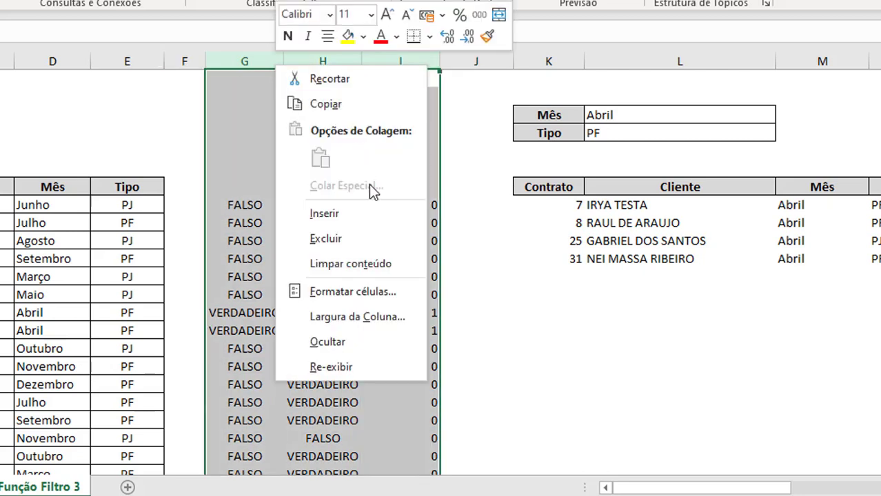
left_click(331, 390)
left_click(426, 332)
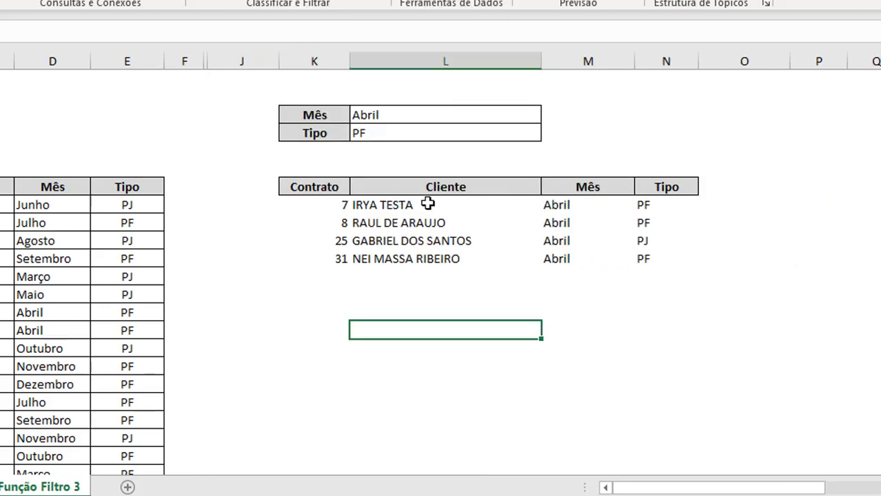
Rewrite the FILTRO condition as (D8:D38=L3)*(E8:E38=L4) to also match Tipo
double_click(327, 201)
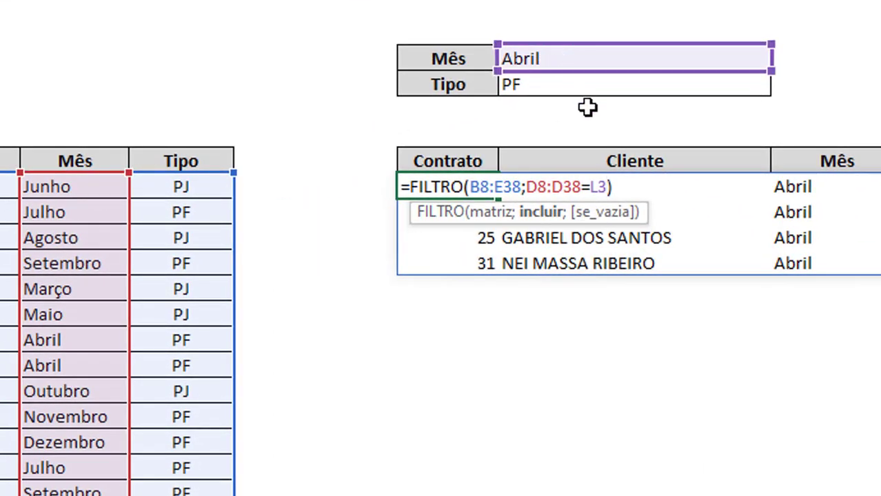
type("*")
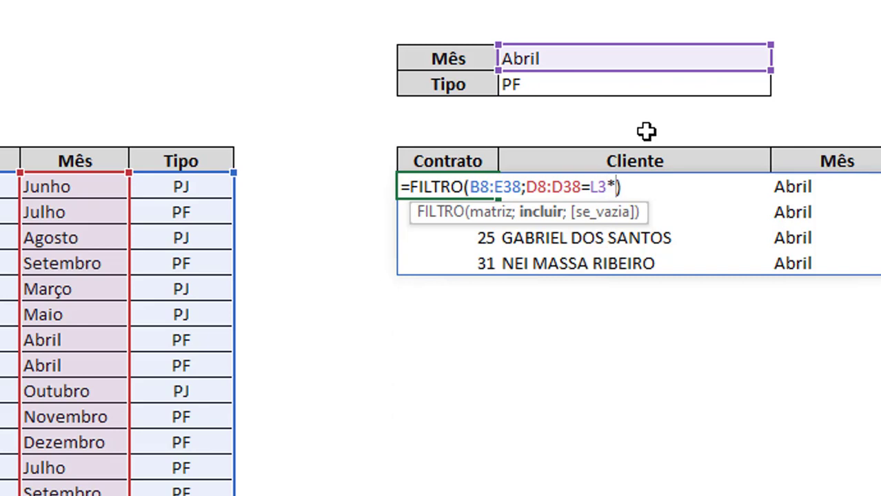
left_click(196, 184)
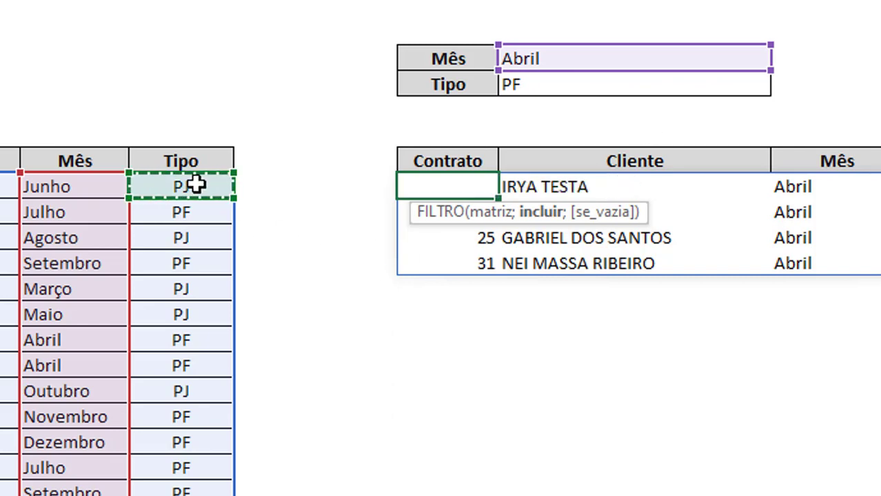
key("ctrl+shift+Down")
type("=")
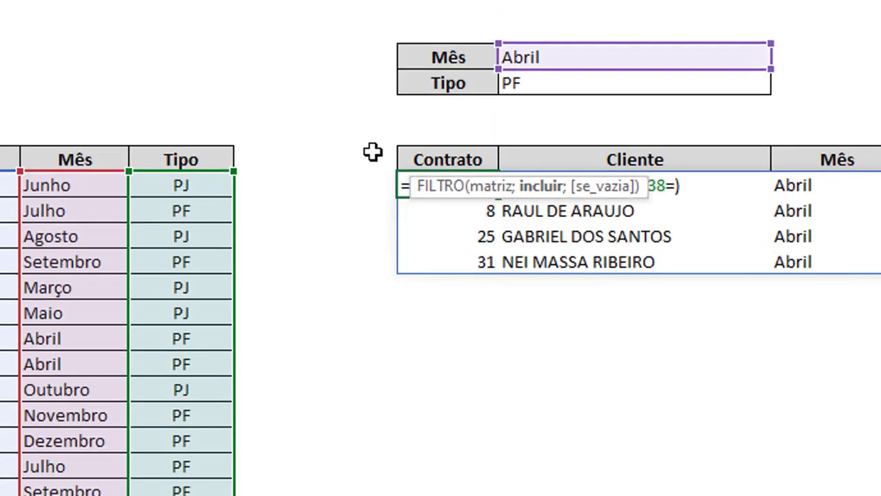
type("L4")
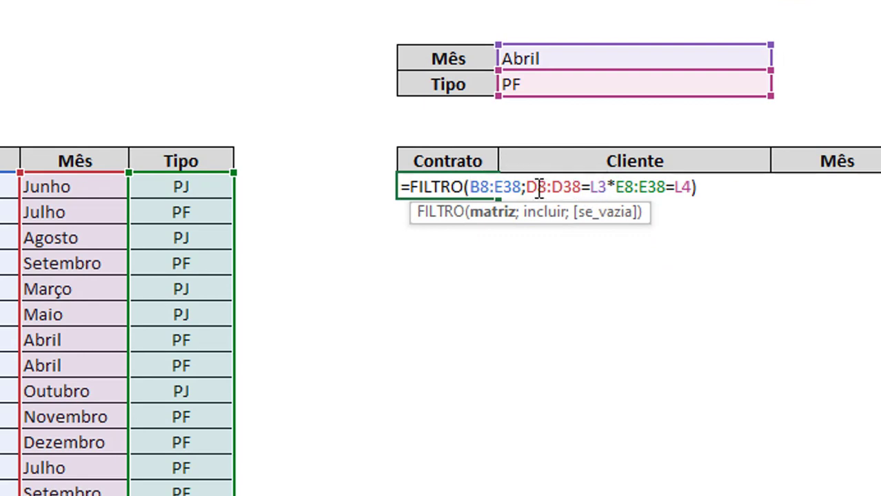
left_click(527, 186)
type("(")
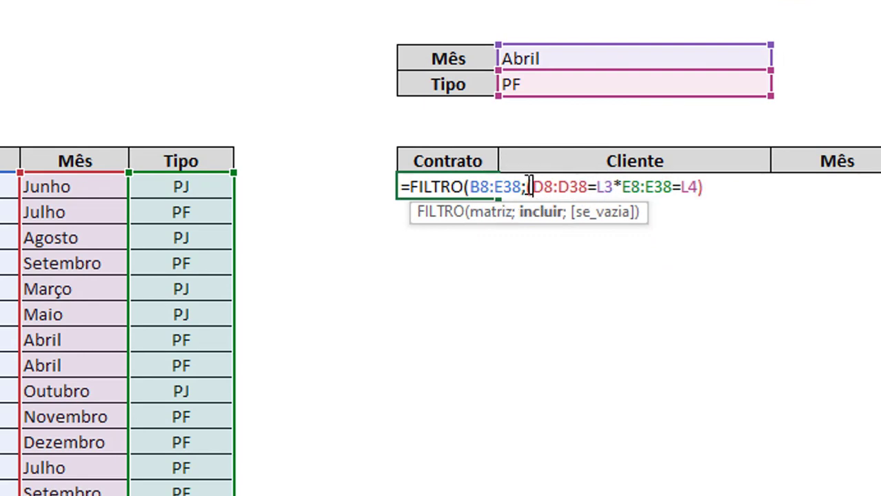
left_click(613, 186)
type(")")
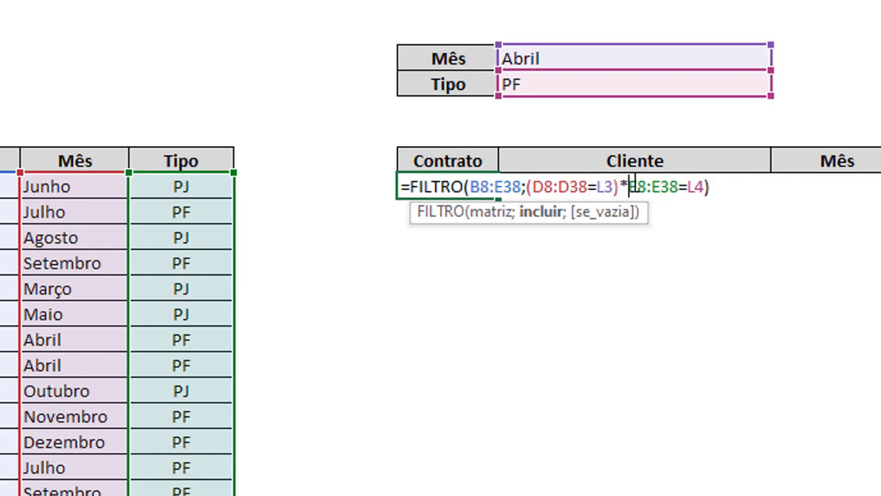
type("(")
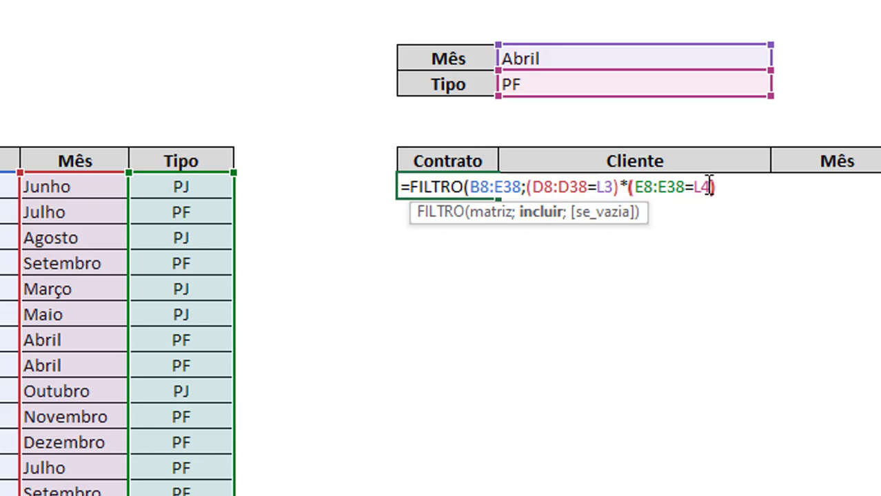
type(")")
key("Return")
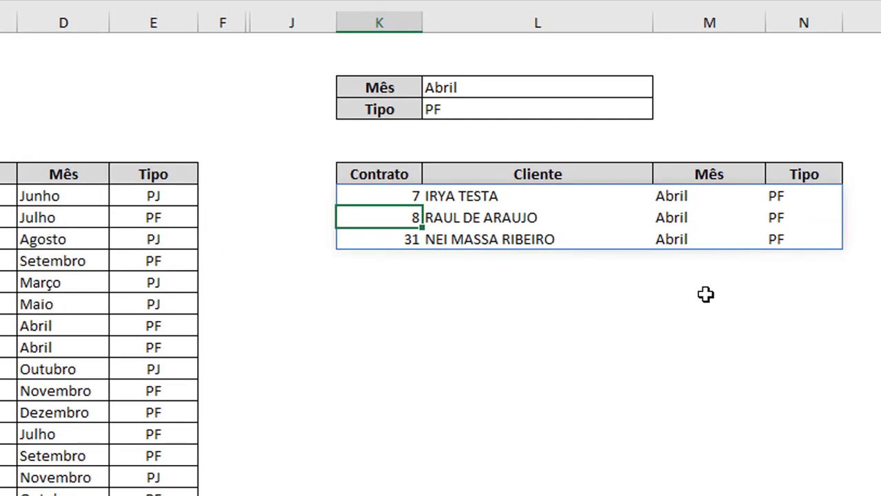
left_click(635, 108)
left_click(661, 109)
left_click(527, 141)
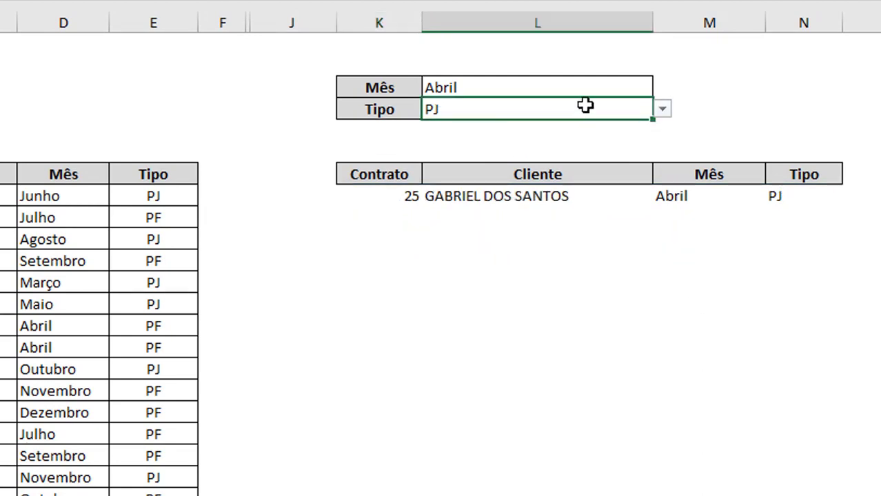
left_click(662, 108)
left_click(463, 129)
double_click(396, 197)
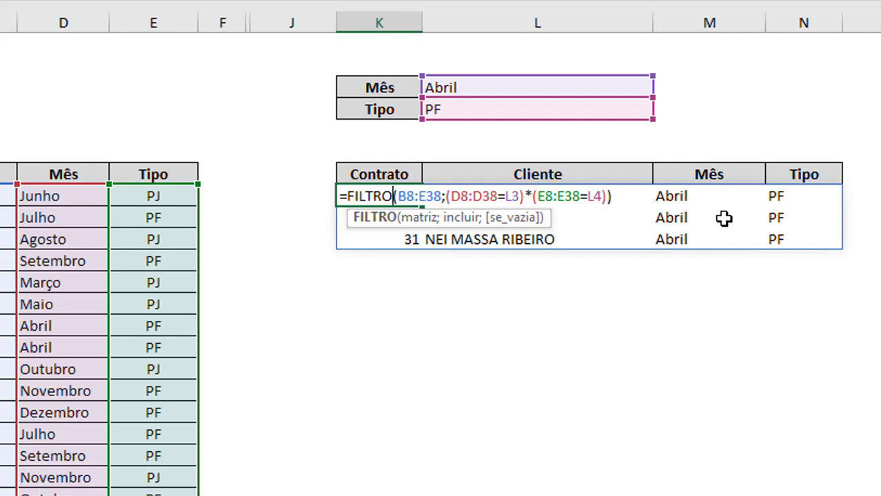
key("Return")
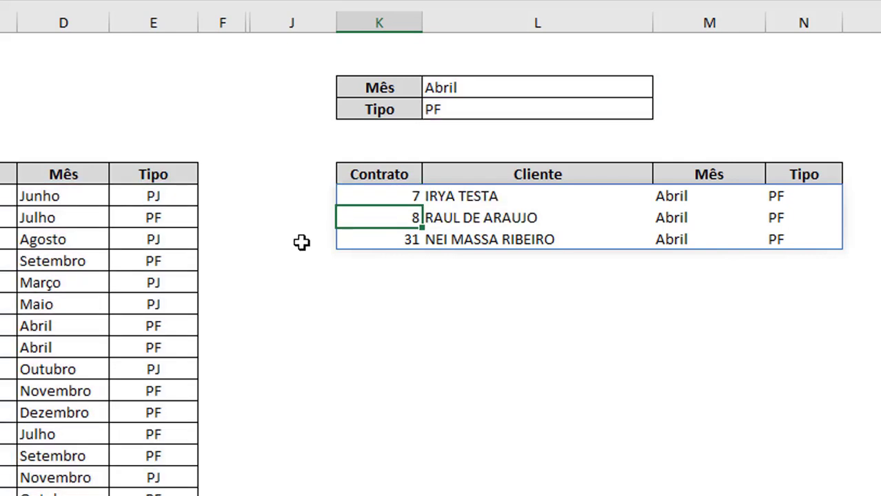